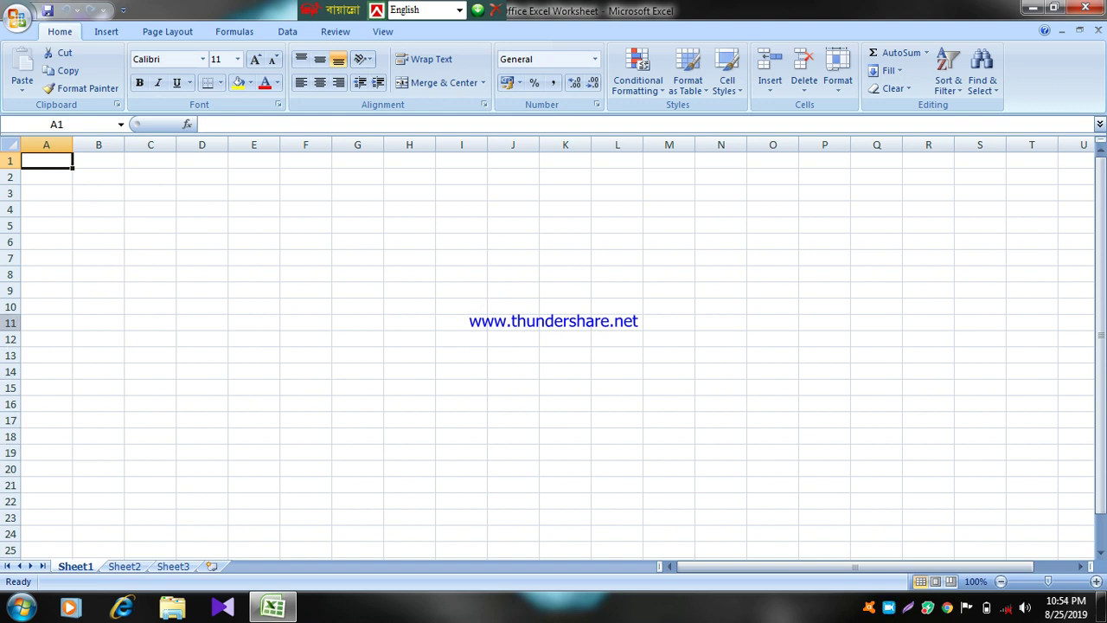
- Enter the label 'name' in cell A1 and check it in Print Preview
left_click_drag(325, 7, 237, 12)
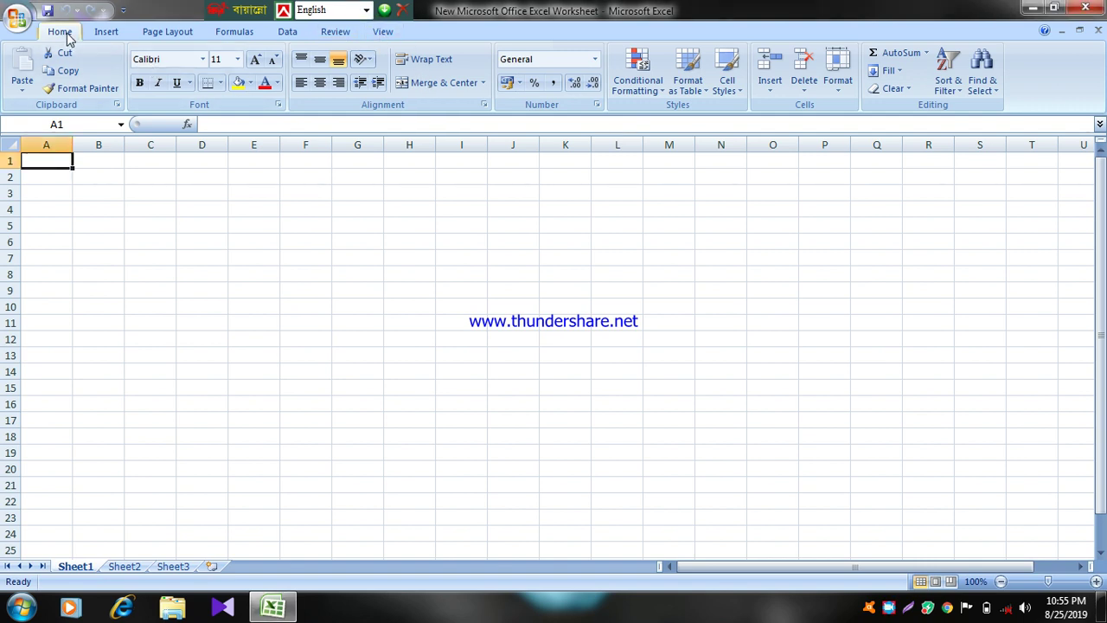
left_click(381, 31)
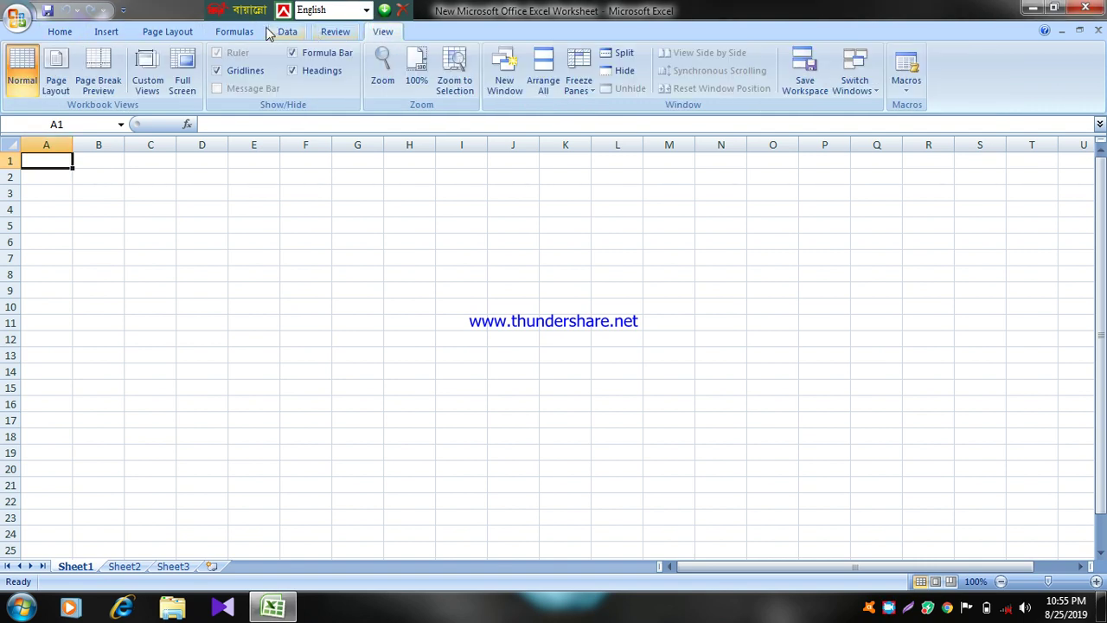
left_click(60, 31)
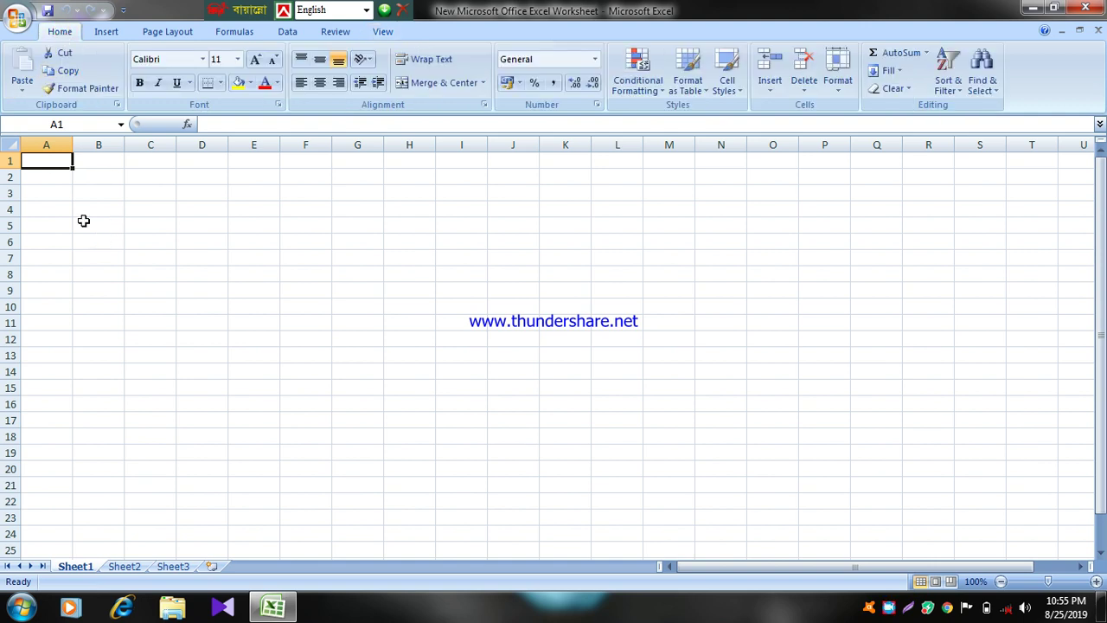
type("name")
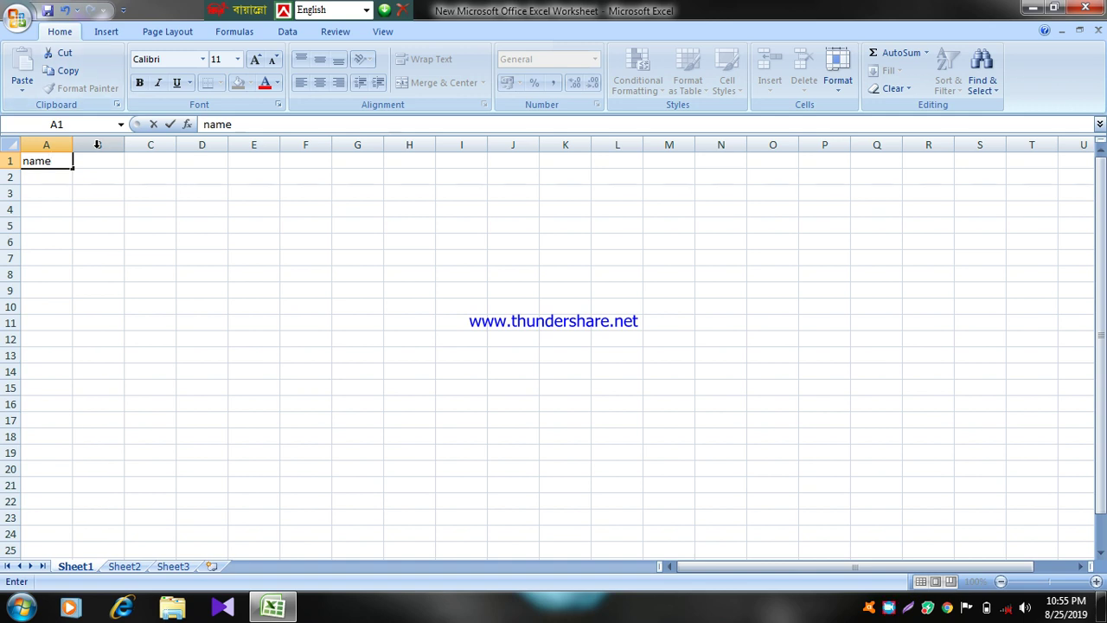
left_click(291, 287)
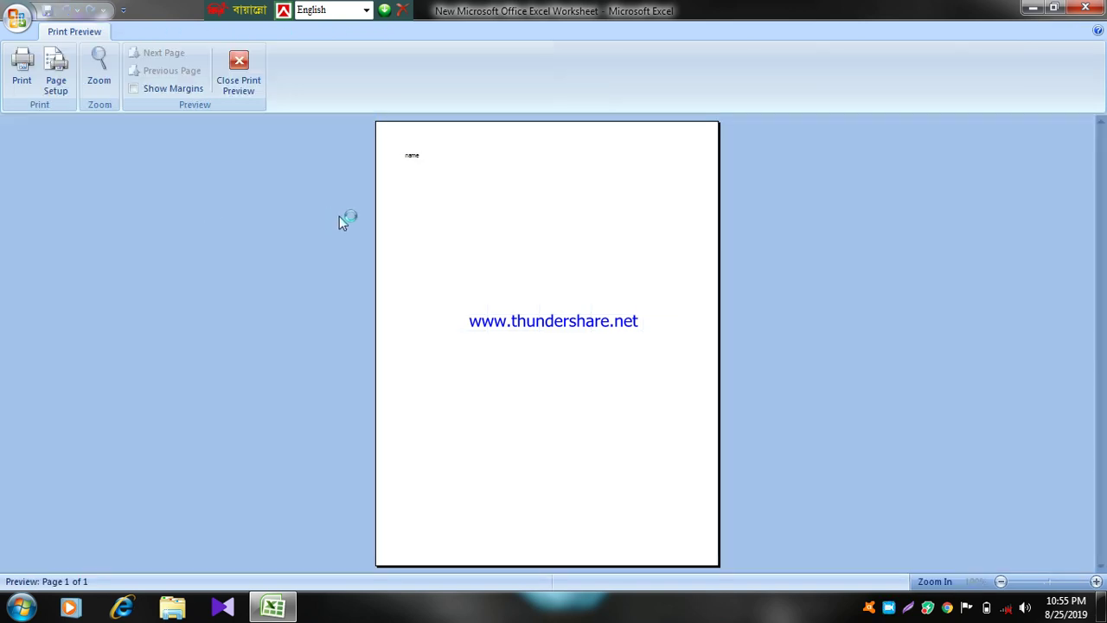
left_click(247, 87)
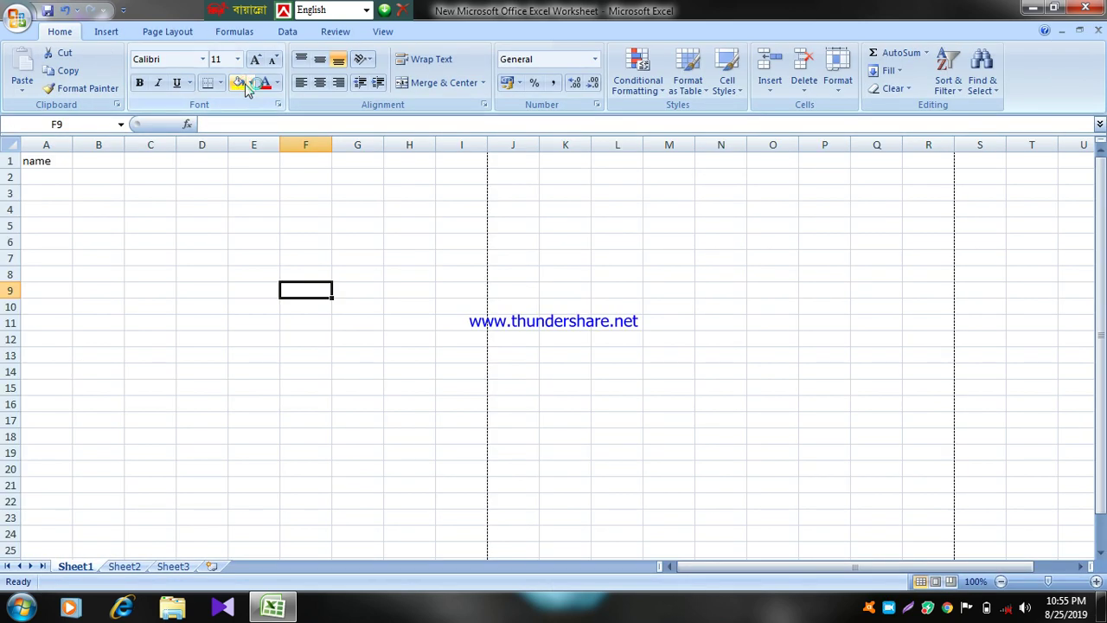
scroll(101, 323, "down", 5)
scroll(101, 324, "down", 12)
scroll(153, 329, "up", 9)
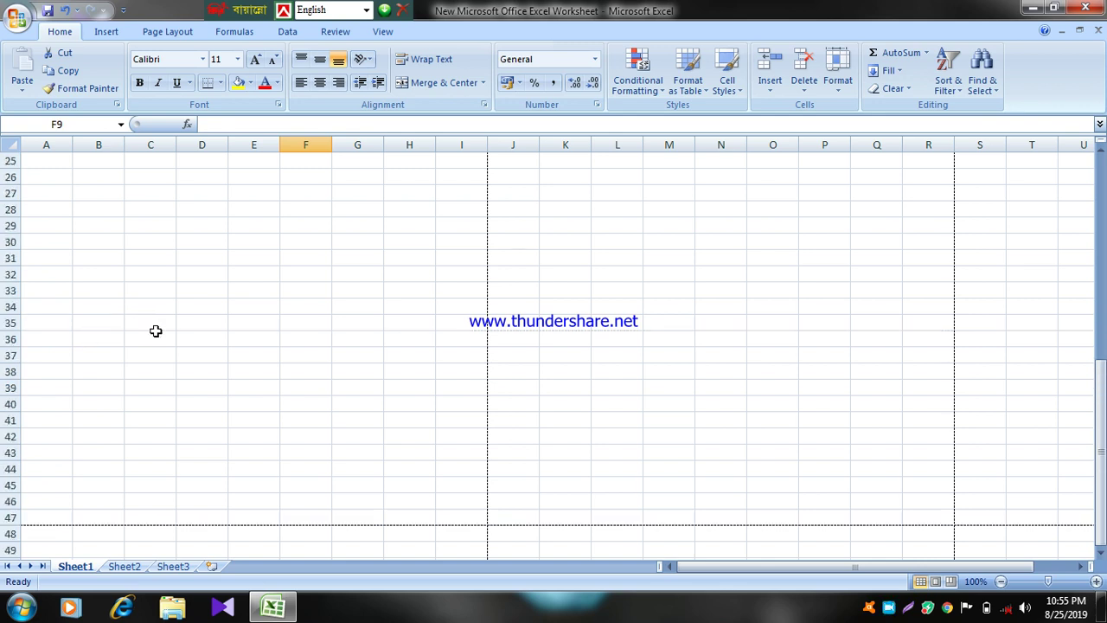
scroll(153, 329, "up", 8)
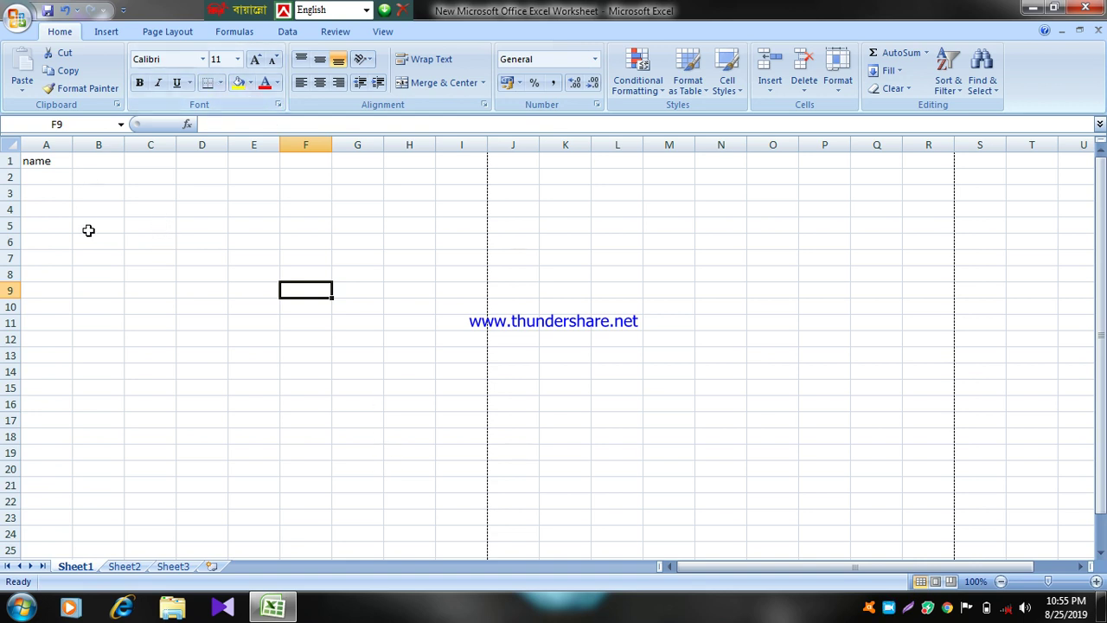
scroll(815, 337, "down", 6)
scroll(671, 244, "down", 6)
scroll(671, 242, "down", 4)
scroll(671, 242, "up", 3)
scroll(667, 240, "up", 4)
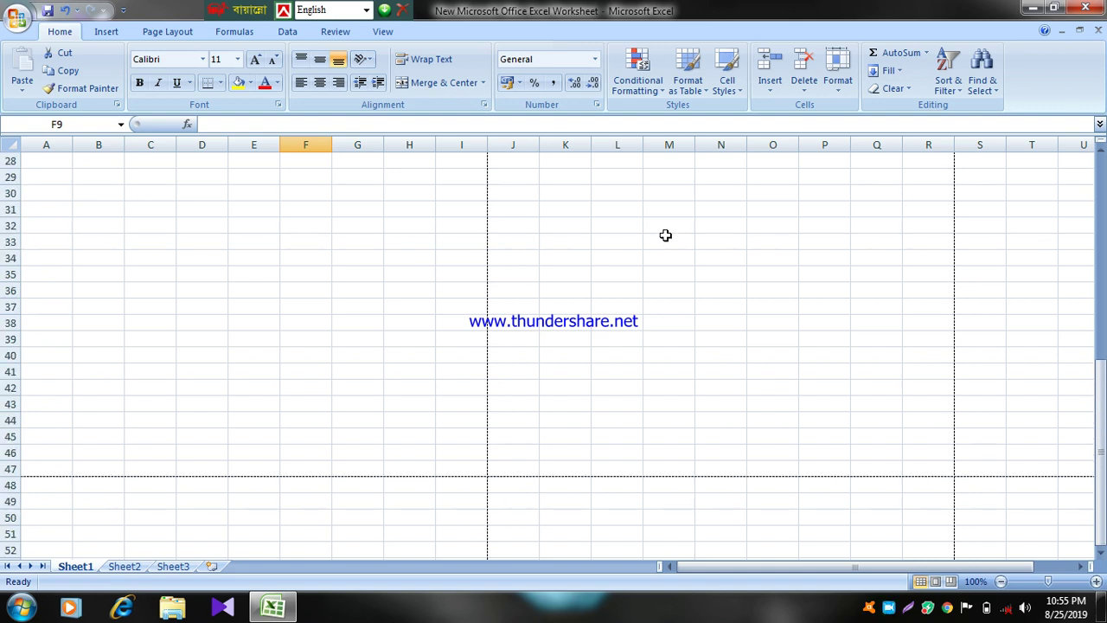
scroll(665, 234, "up", 9)
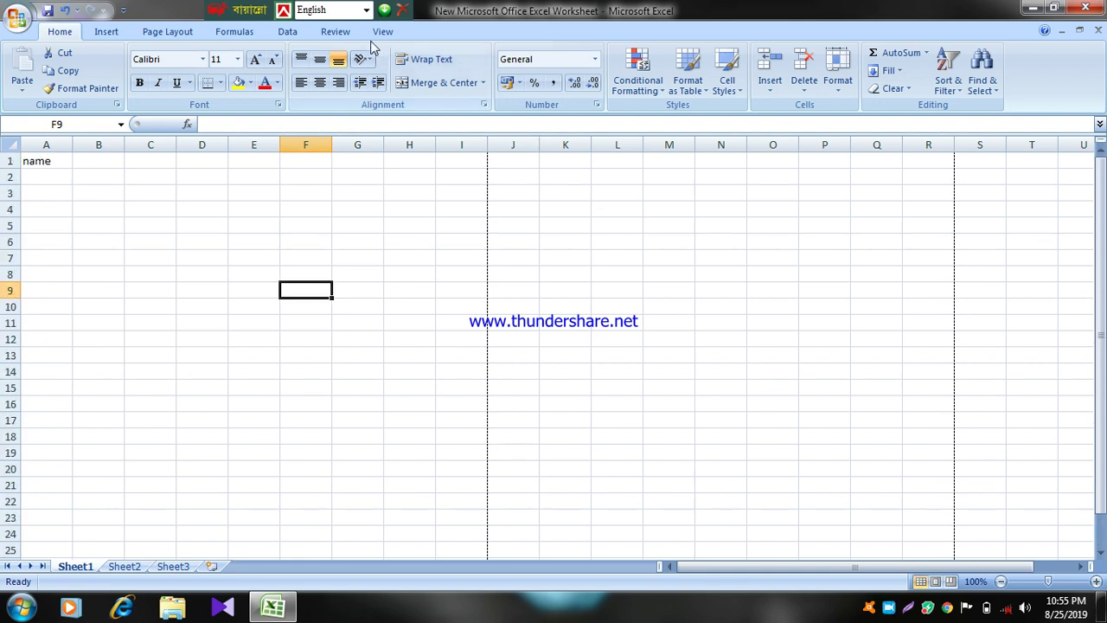
left_click(397, 33)
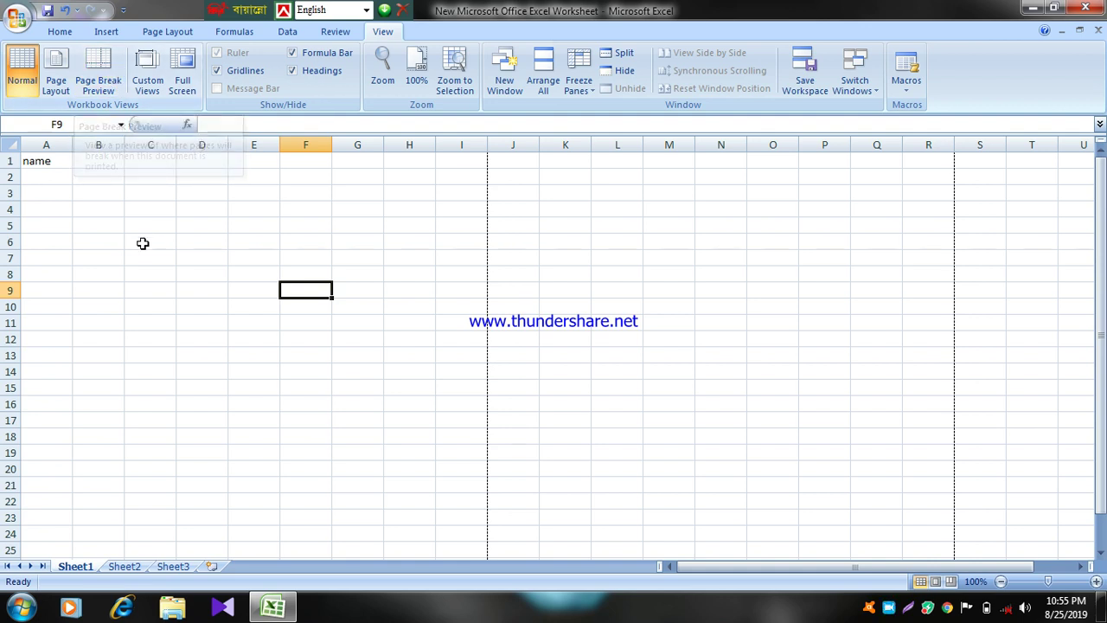
- Type 'position' in E4 and 'number' in I4, then start the zella label in J2
left_click(242, 212)
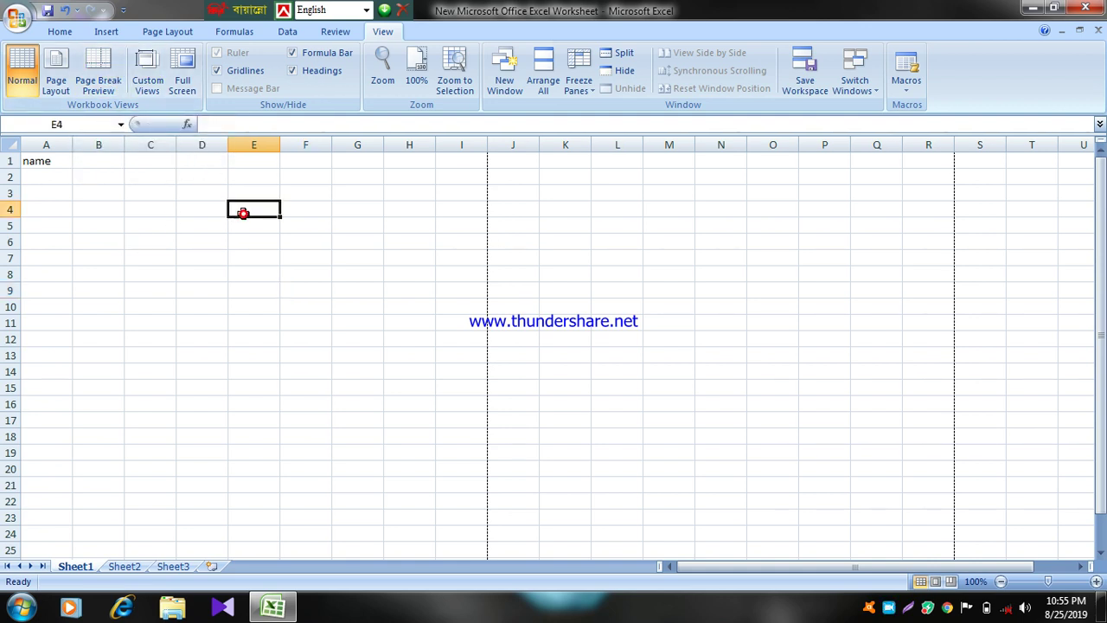
type("pos")
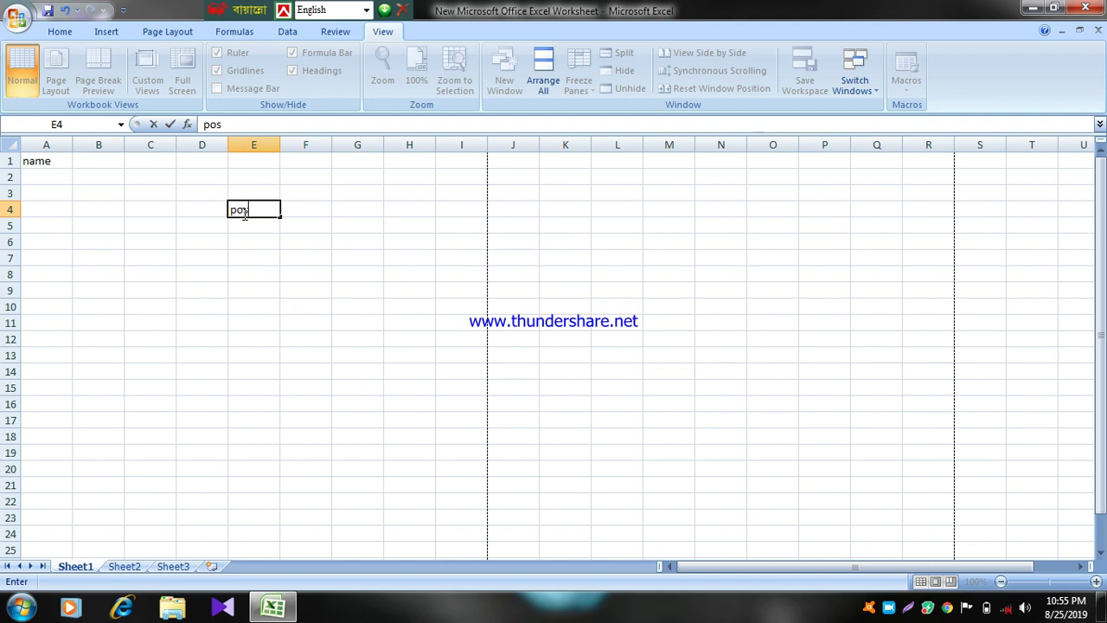
type("ition")
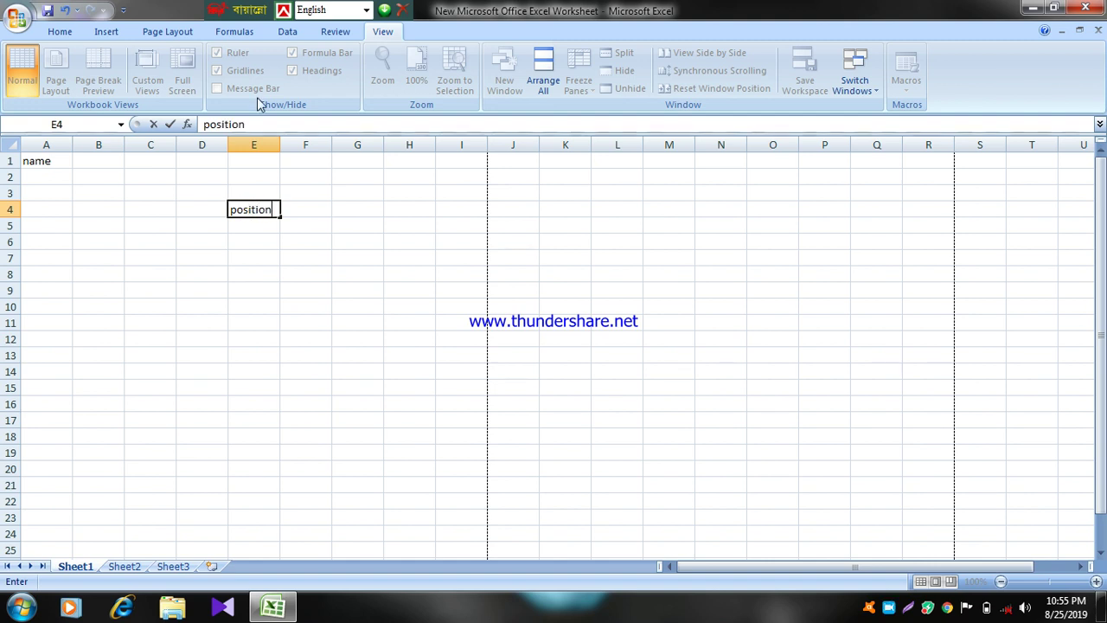
left_click(439, 216)
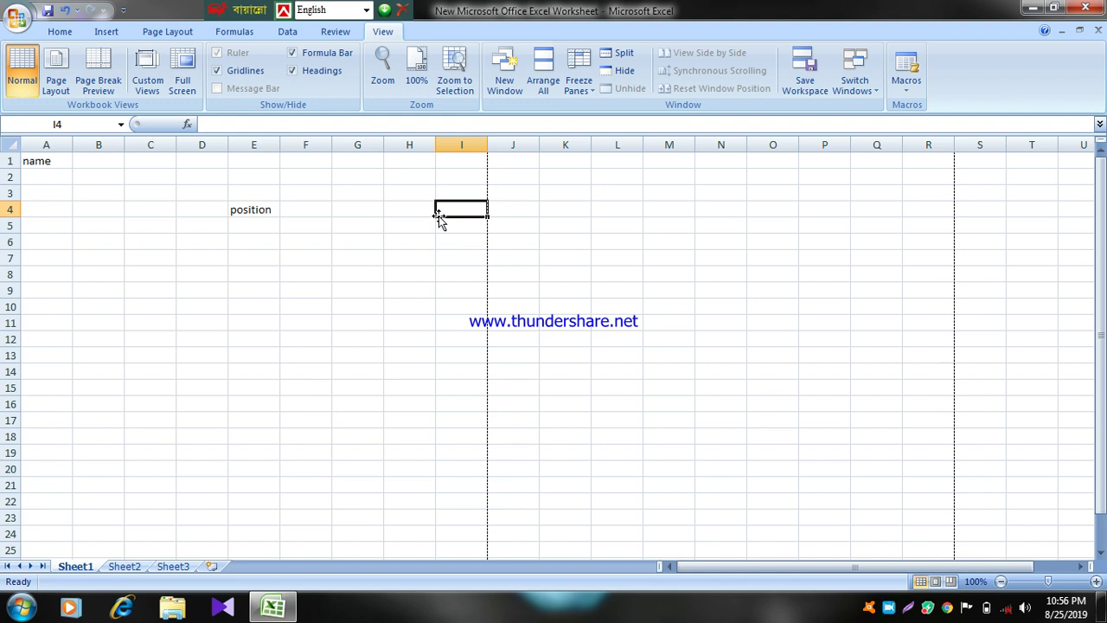
type("number")
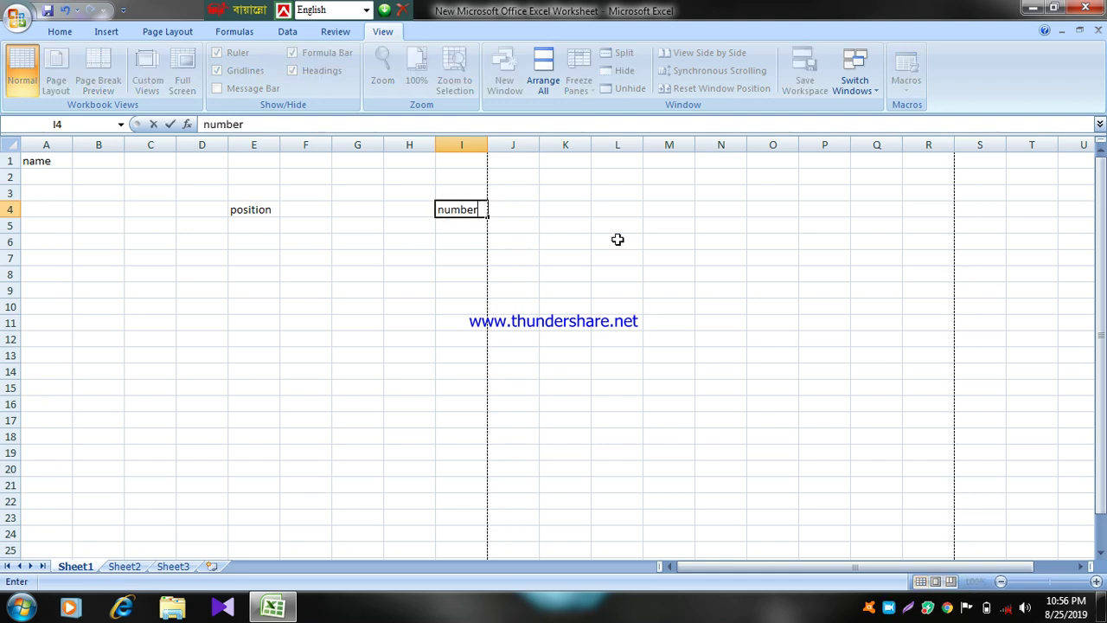
left_click(519, 177)
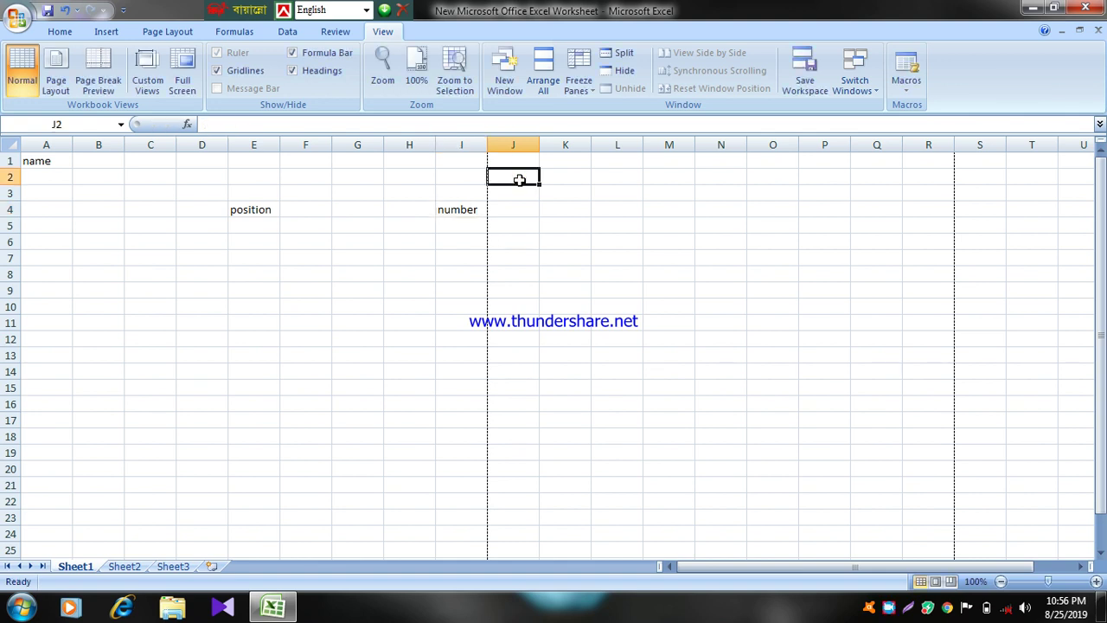
type("n")
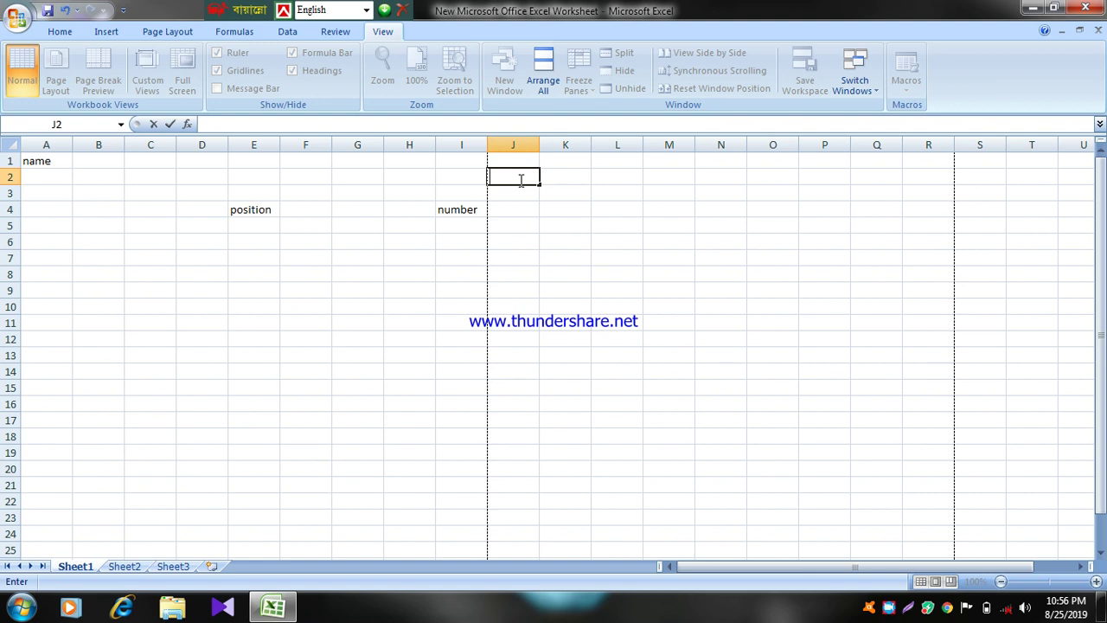
type("ella")
- Commit 'zella' in J2, then enter 'thana' in K2 and 'village' in L2
left_click(558, 177)
type("thana")
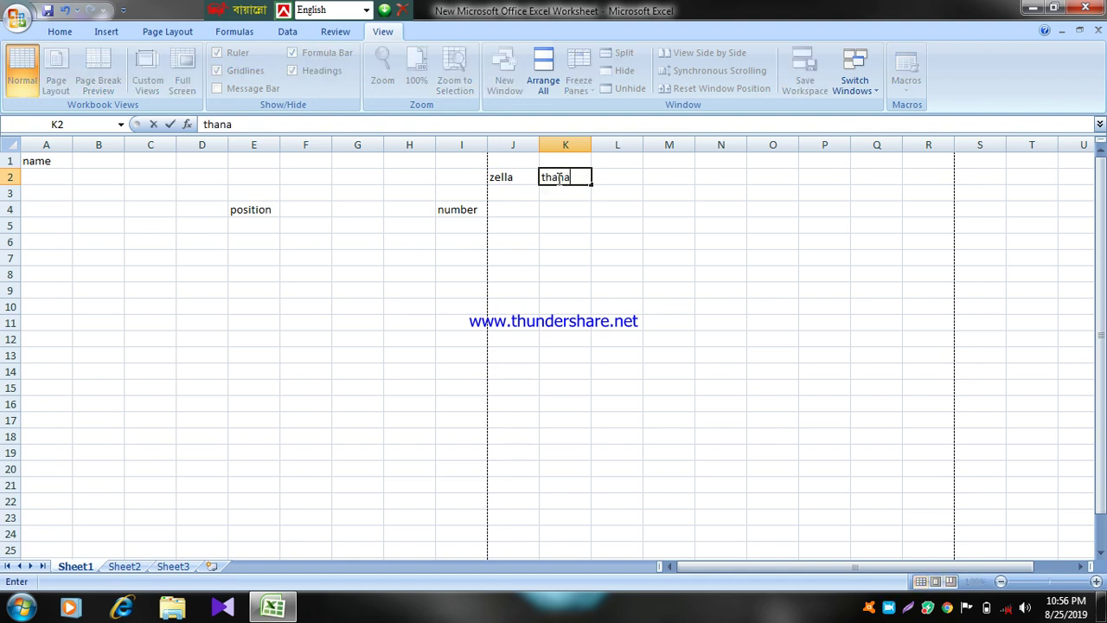
left_click(608, 178)
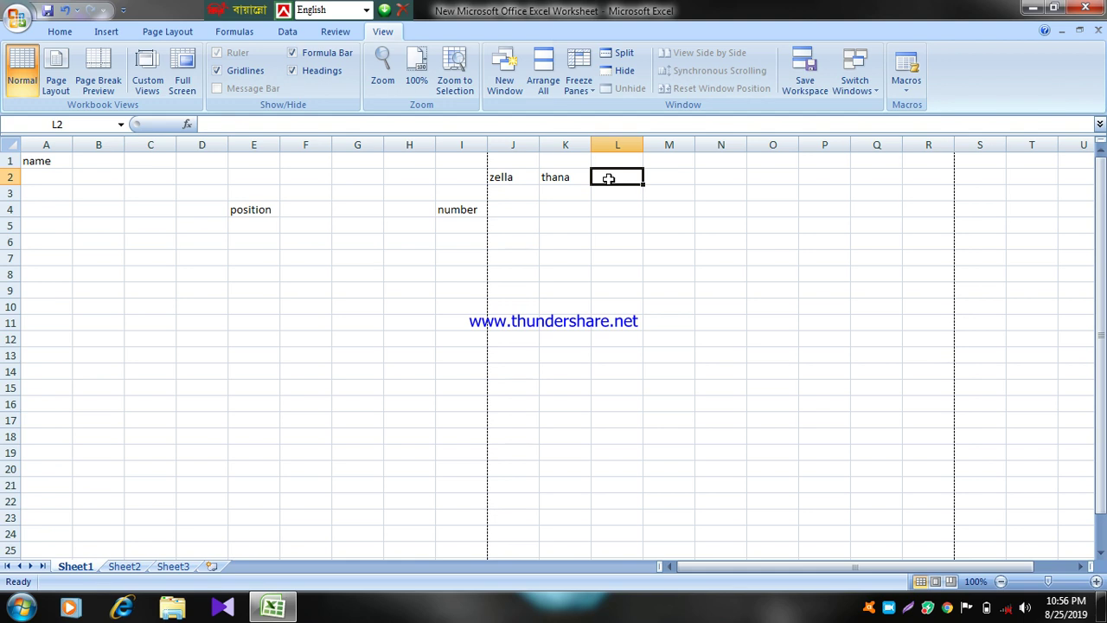
type("village")
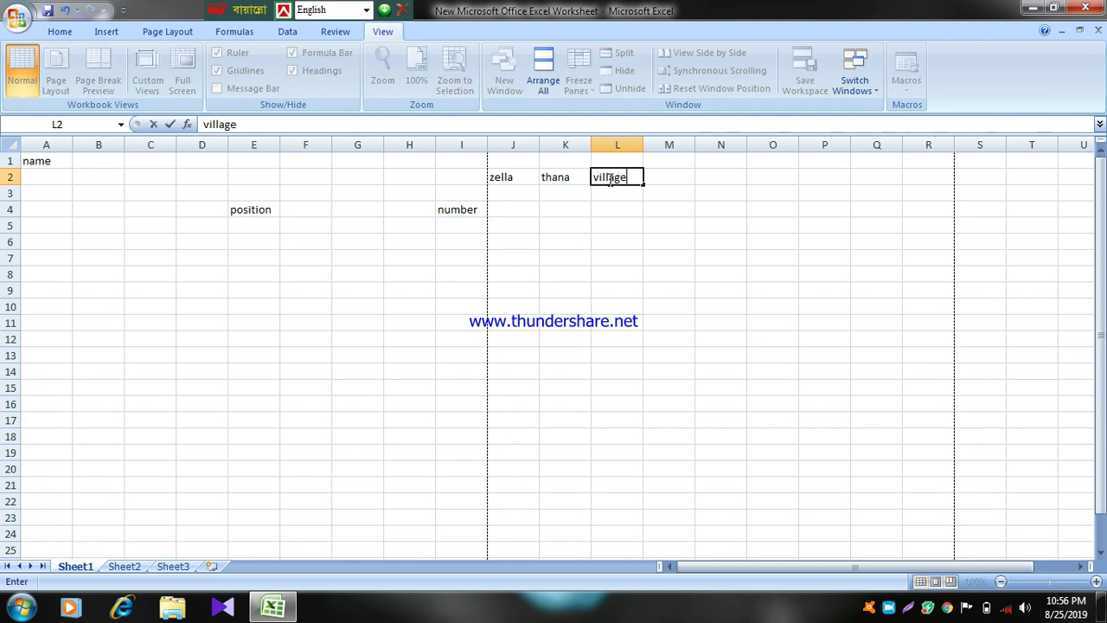
left_click(305, 291)
left_click(673, 289)
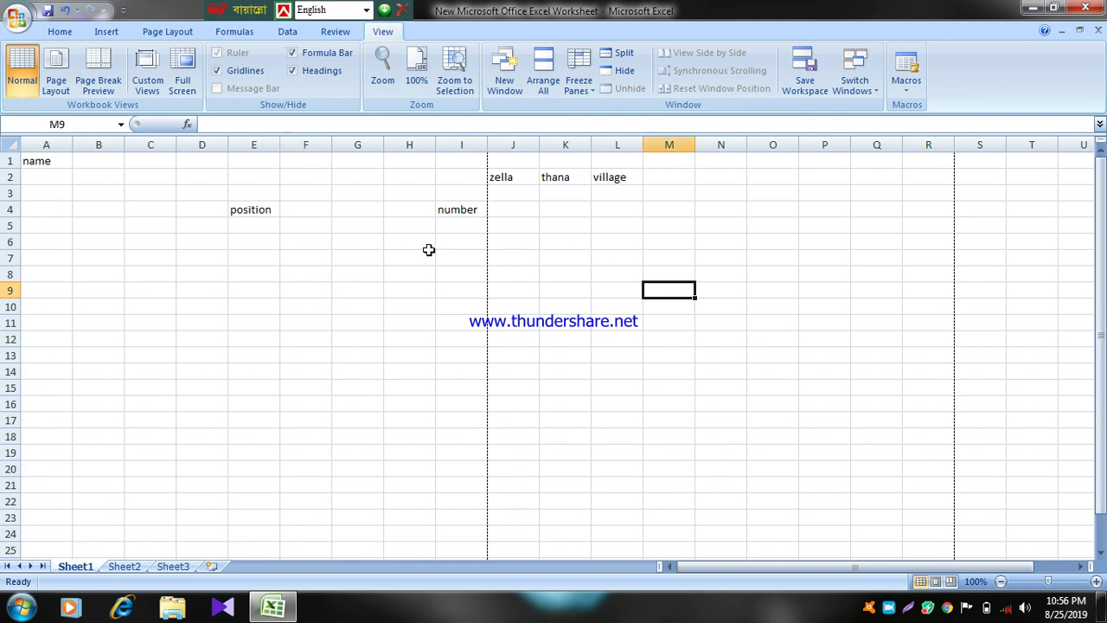
left_click(463, 275)
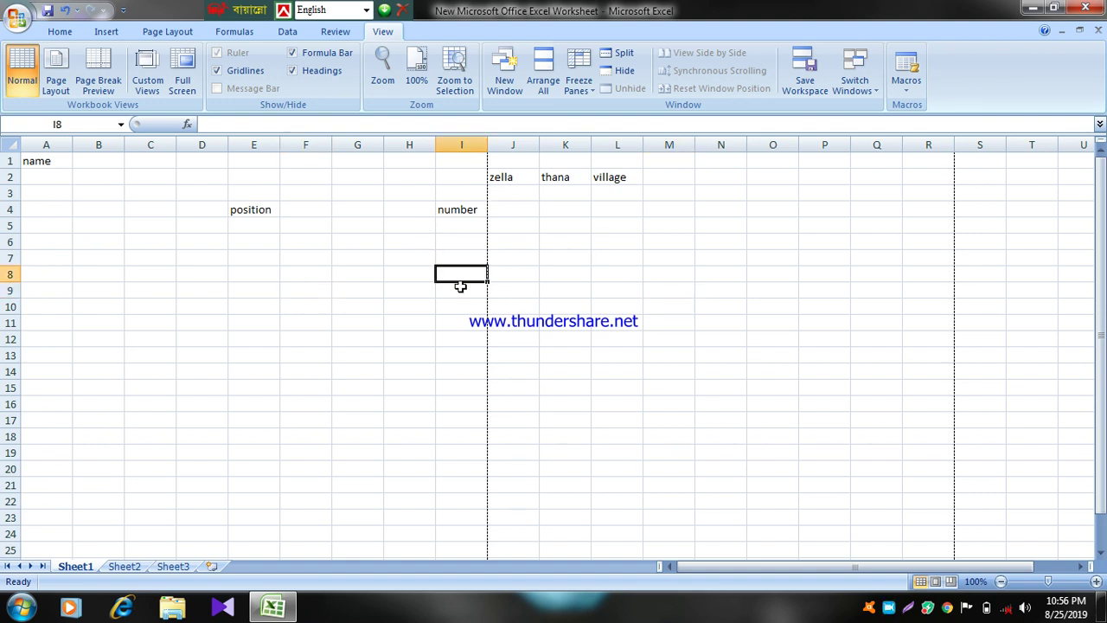
key("ctrl+F2")
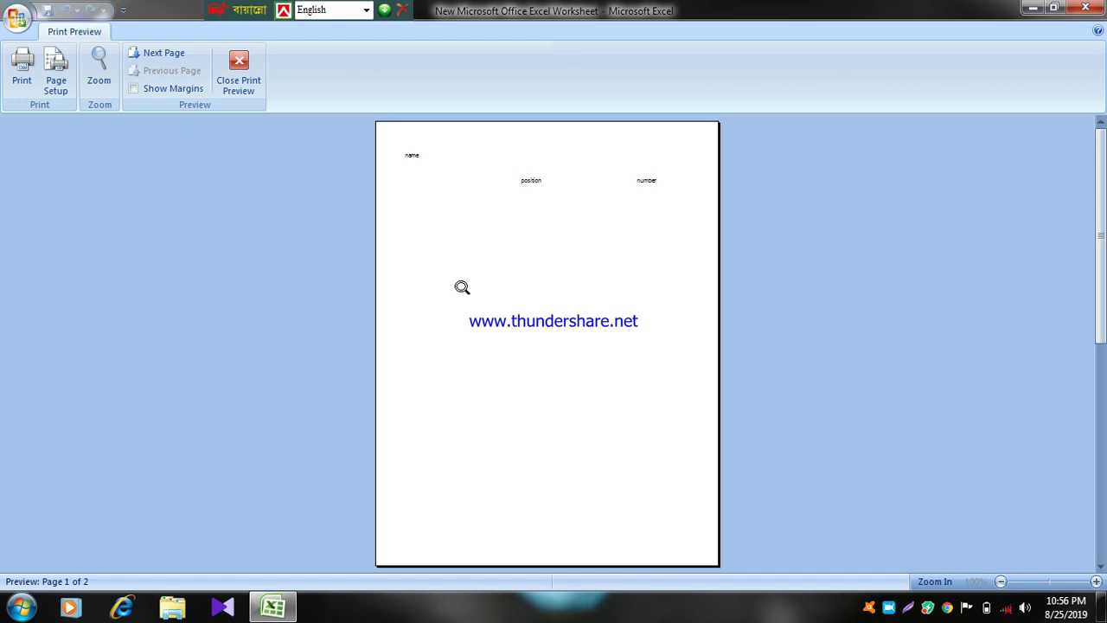
left_click(260, 76)
left_click(634, 343)
key("ctrl+F2")
left_click(243, 87)
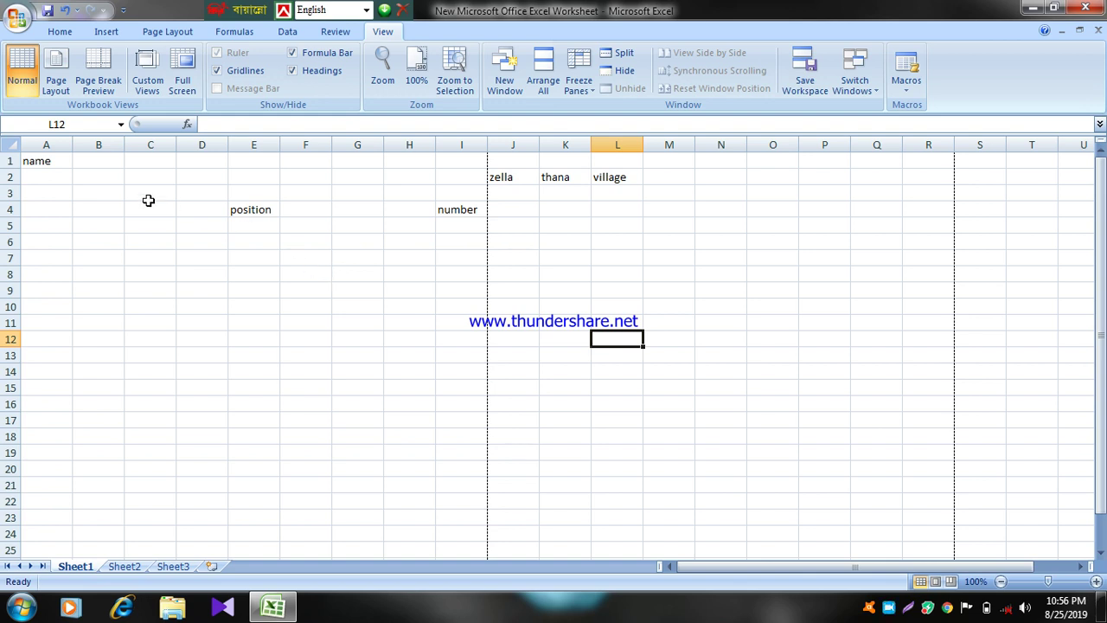
- Copy the 'position' label from E4 into cell B1
left_click(110, 163)
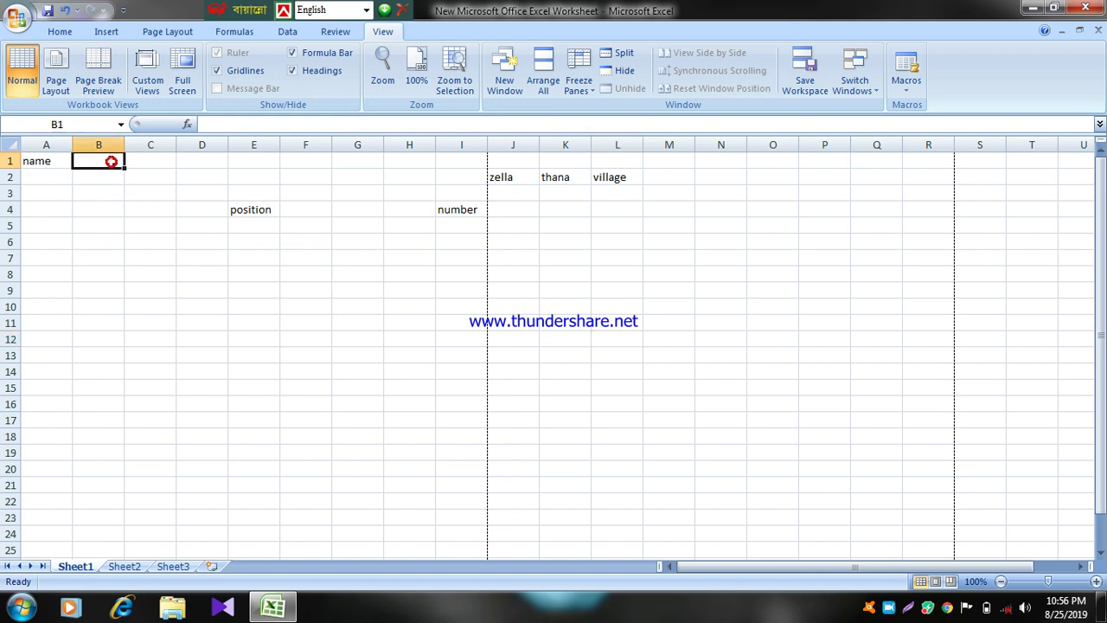
left_click(250, 217)
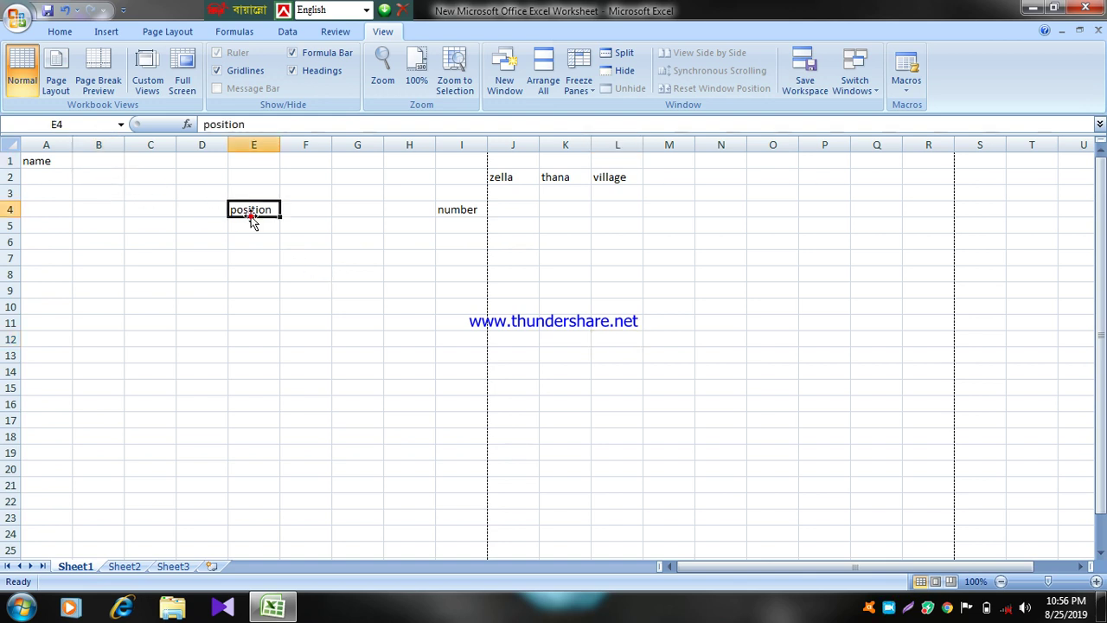
key("ctrl+c")
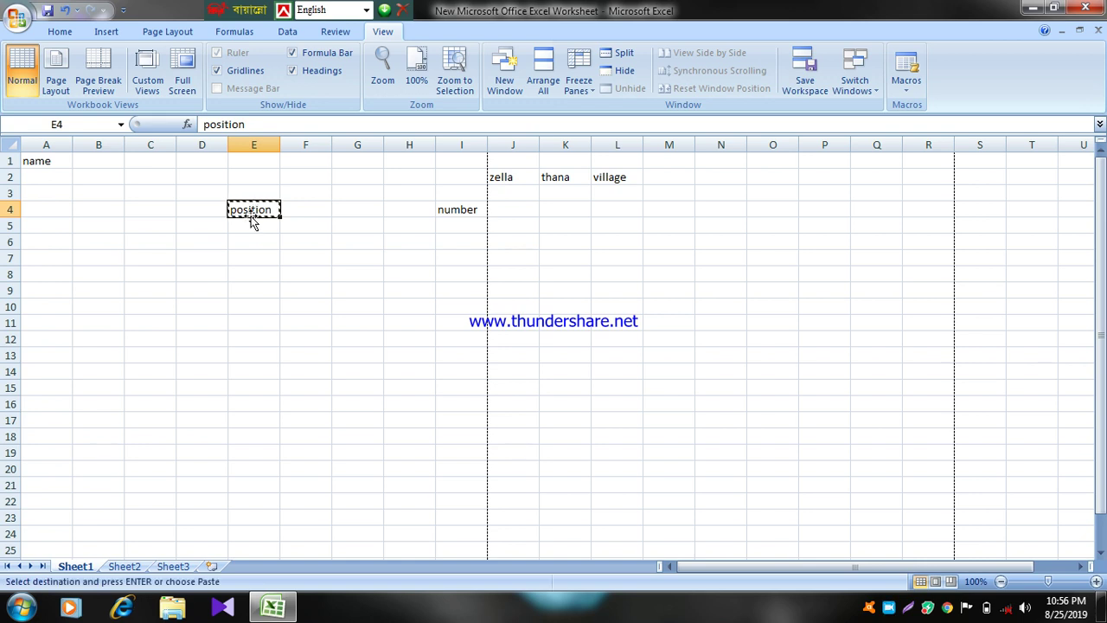
left_click(83, 159)
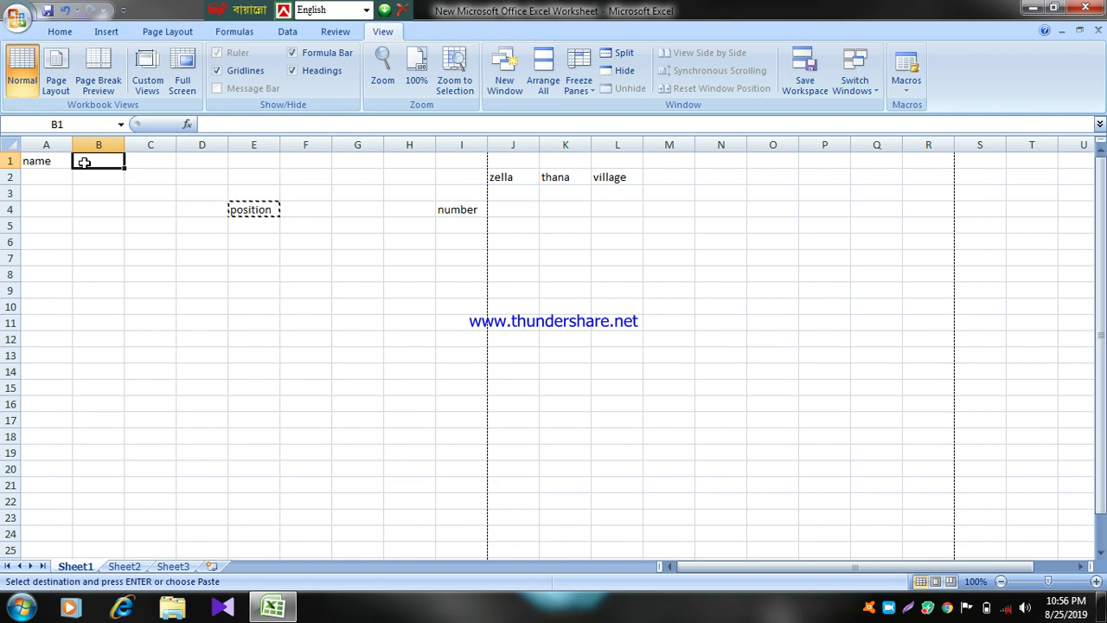
key("ctrl+v")
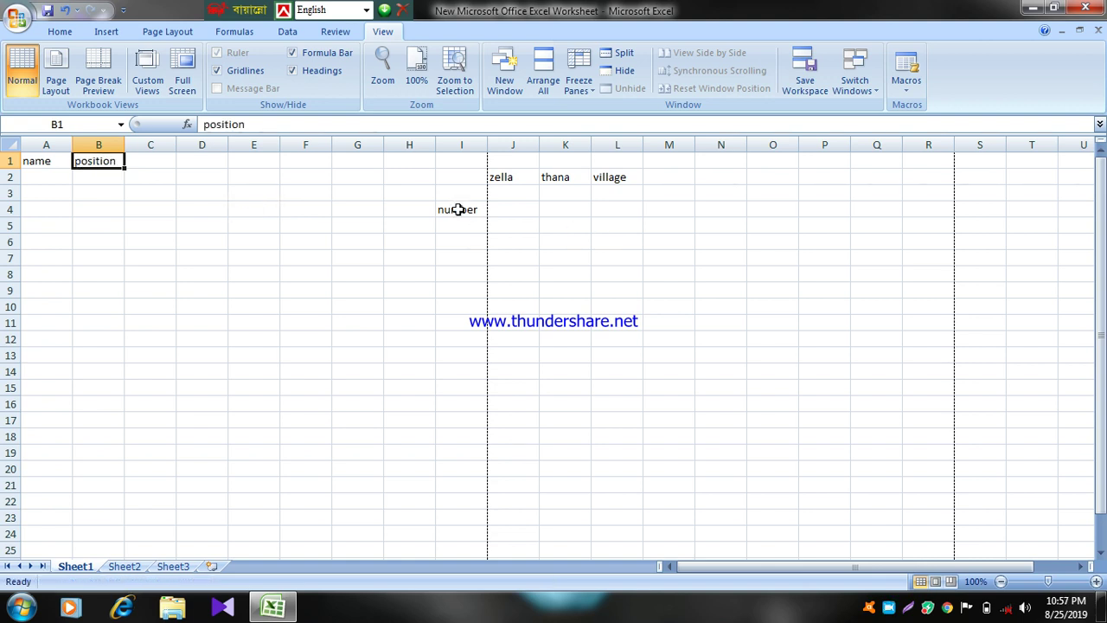
- Cut 'number' from I4 and paste it into cell C1
left_click(459, 210)
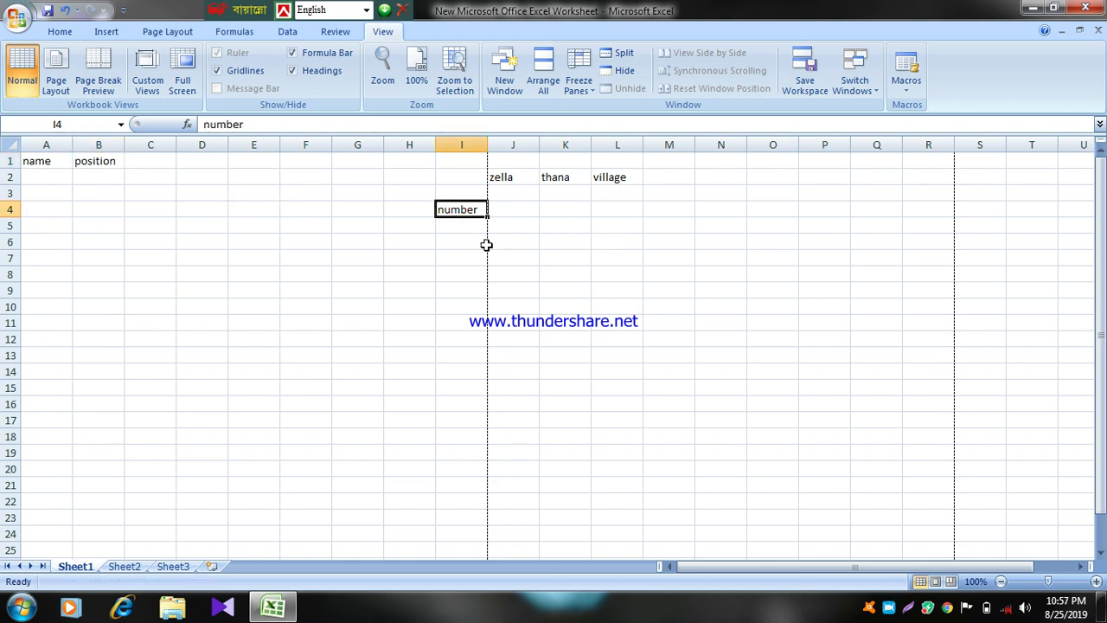
key("ctrl+x")
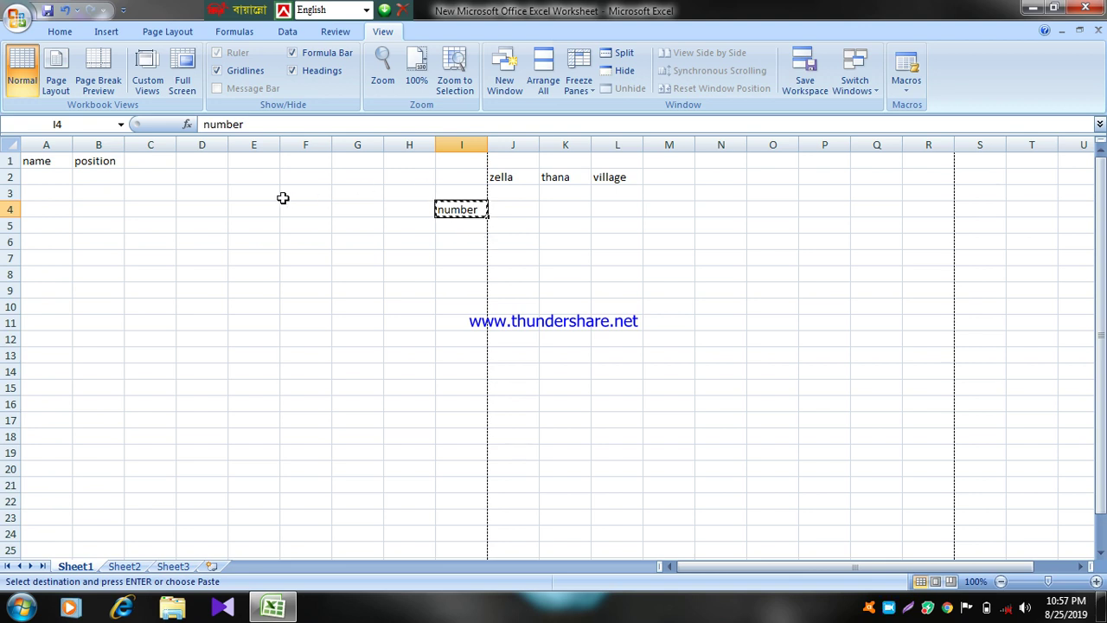
left_click(150, 159)
key("ctrl+v")
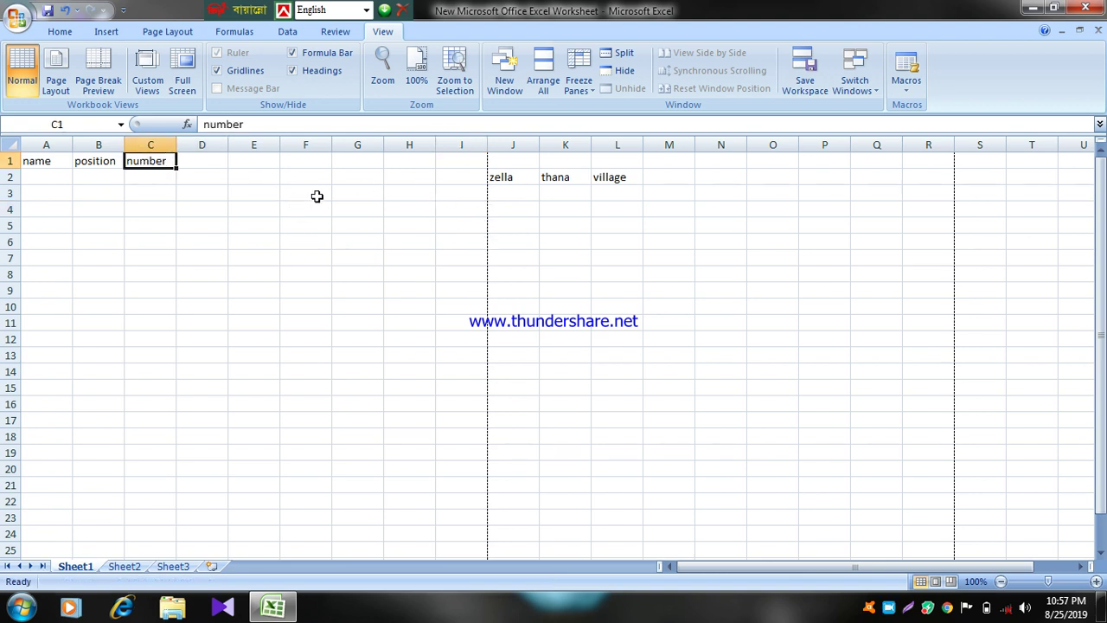
left_click(380, 33)
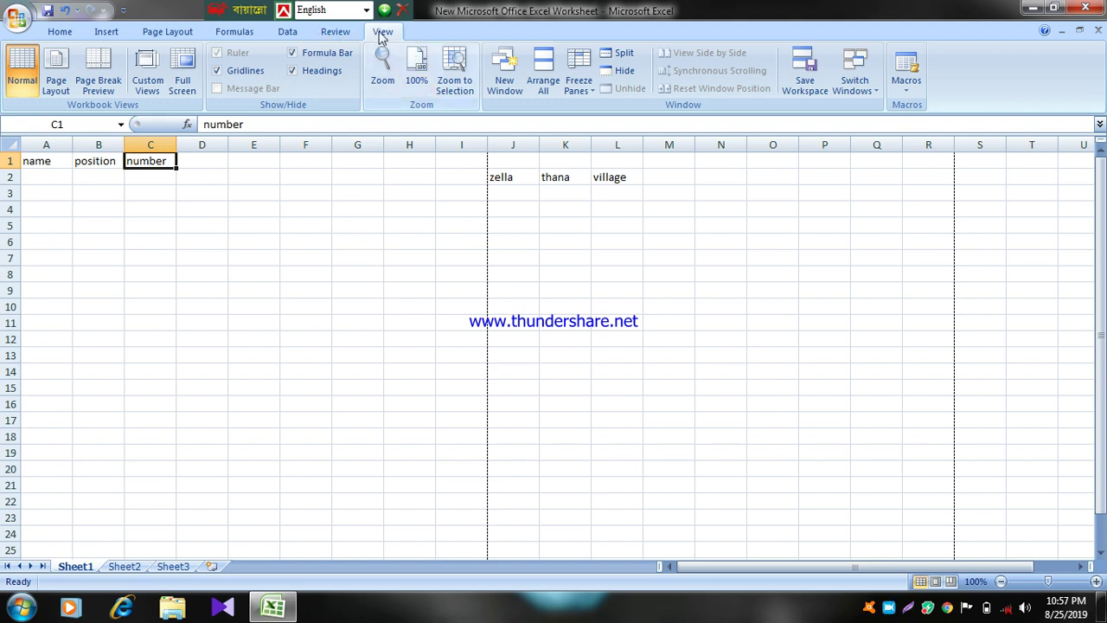
- In Page Break Preview, drag the page break past column L so everything prints on one page
left_click(98, 74)
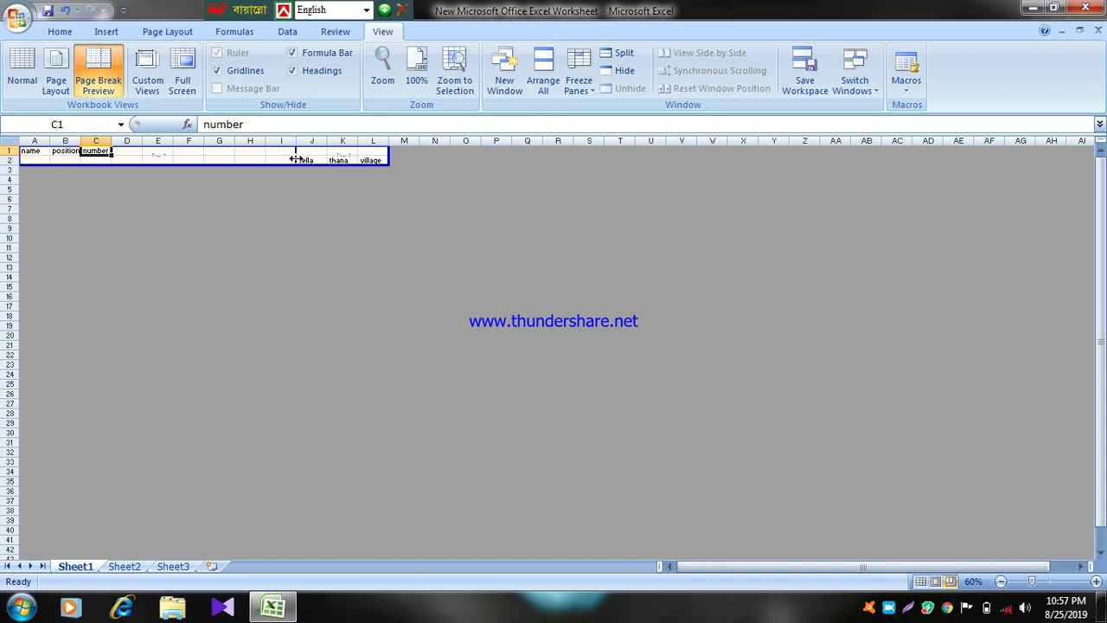
left_click_drag(295, 159, 392, 165)
left_click(12, 80)
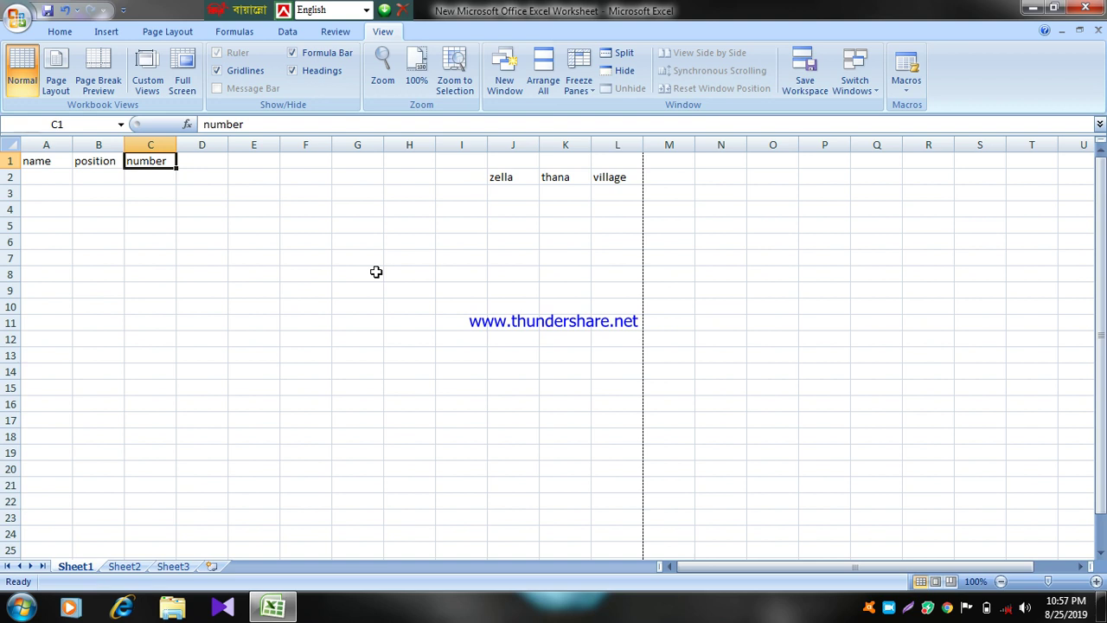
key("ctrl+F2")
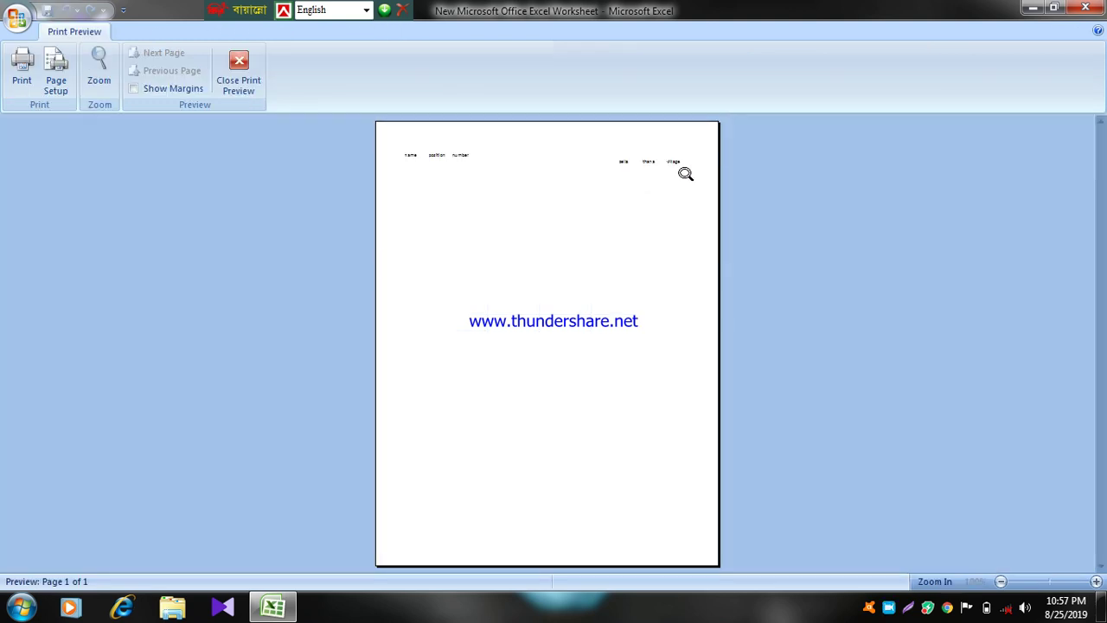
left_click(240, 76)
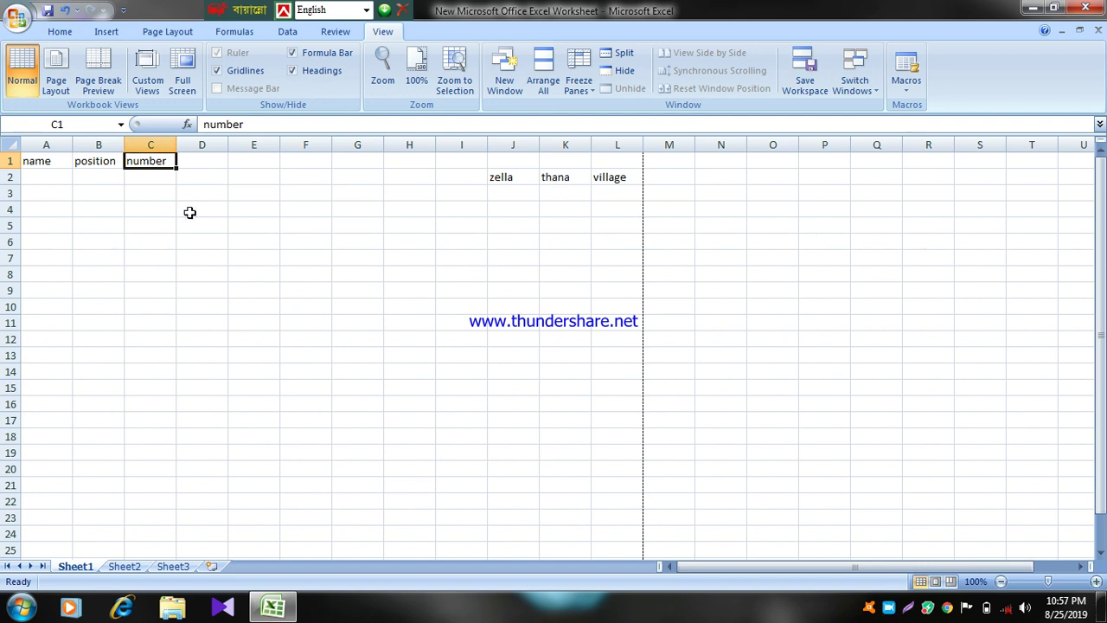
left_click(119, 68)
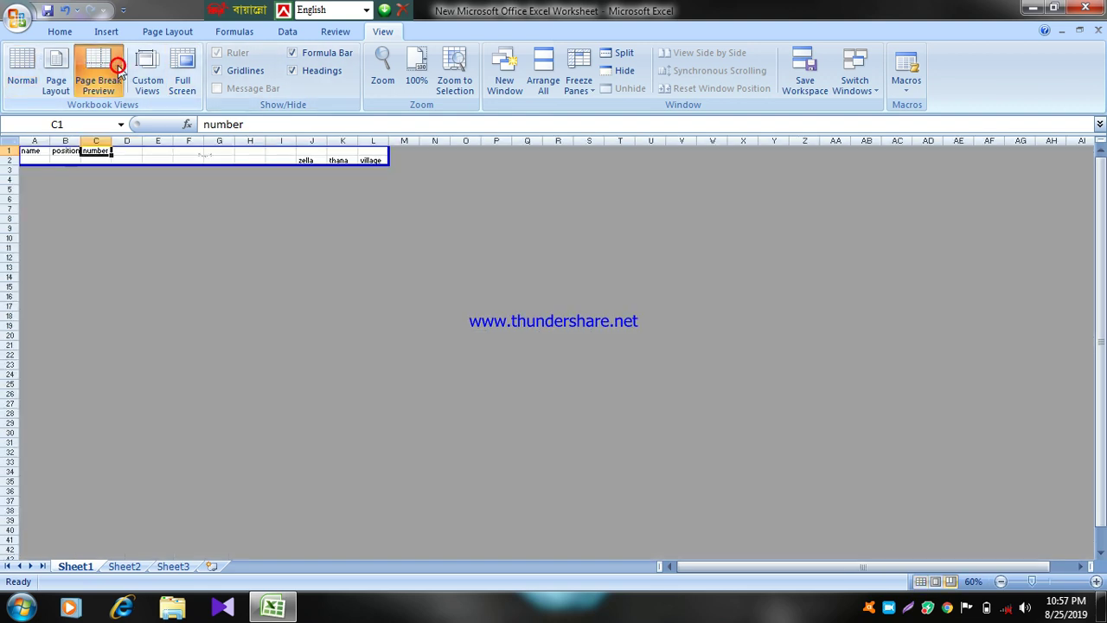
- Drag the print-area border back to column G so only A1:G2 prints, then return to Normal view
left_click_drag(393, 159, 235, 154)
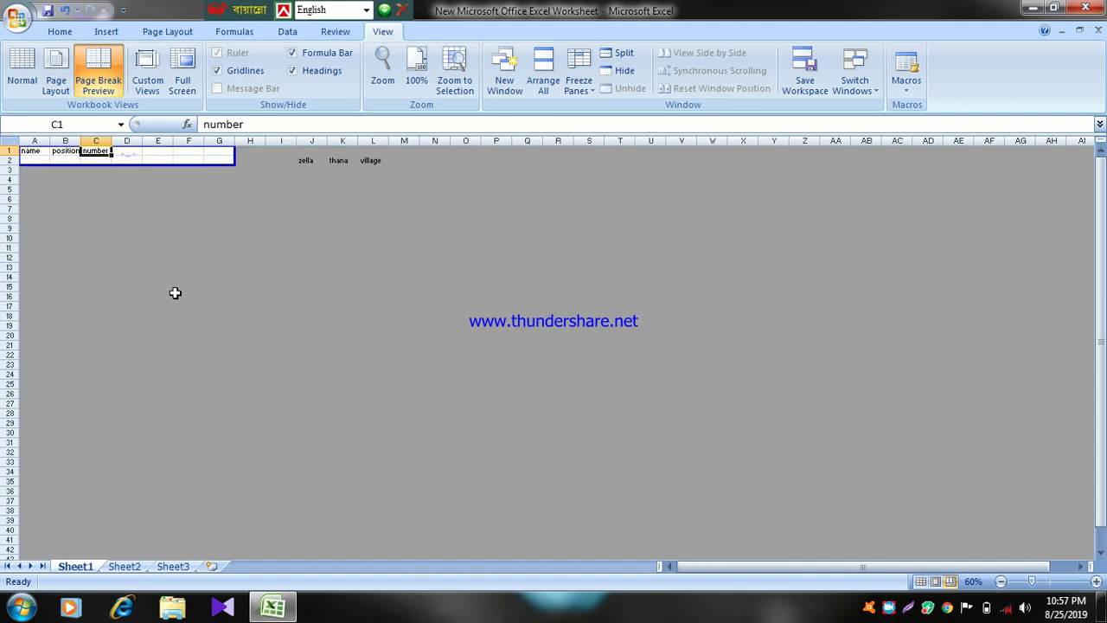
left_click(23, 70)
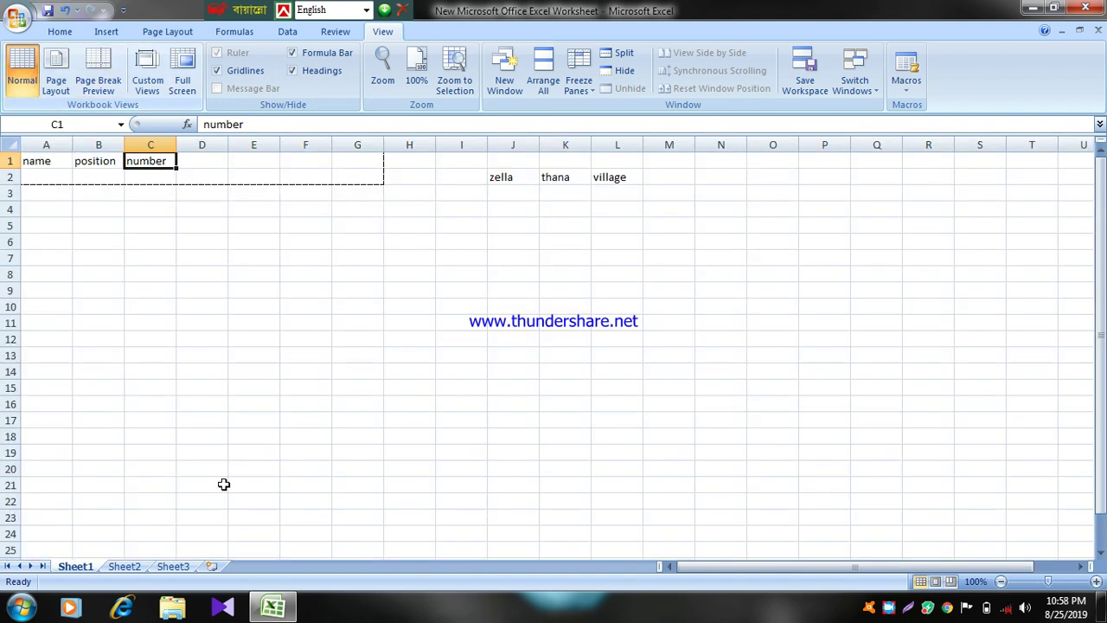
left_click(237, 389)
double_click(304, 336)
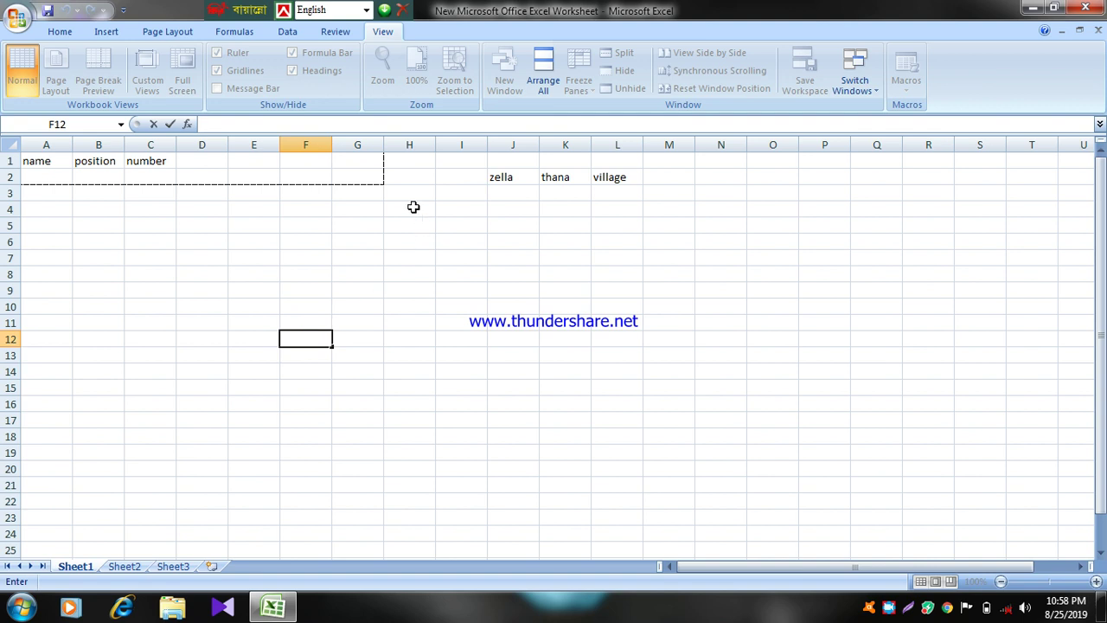
left_click(437, 291)
left_click(265, 307)
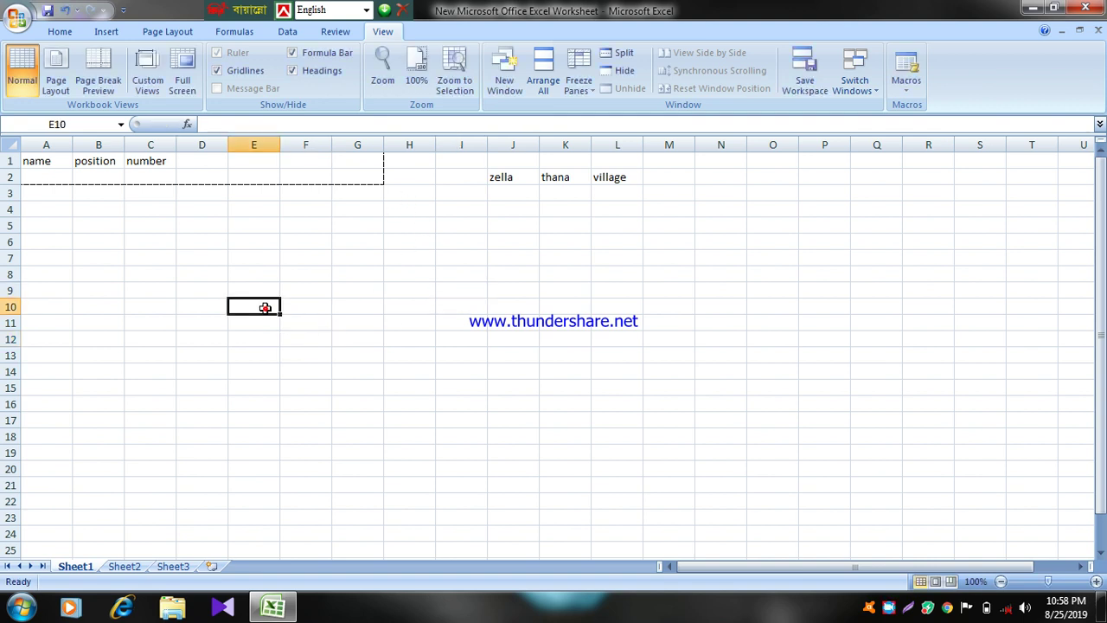
- Drag the print-area border out to column M so all six labels print on page 1
key("ctrl+F2")
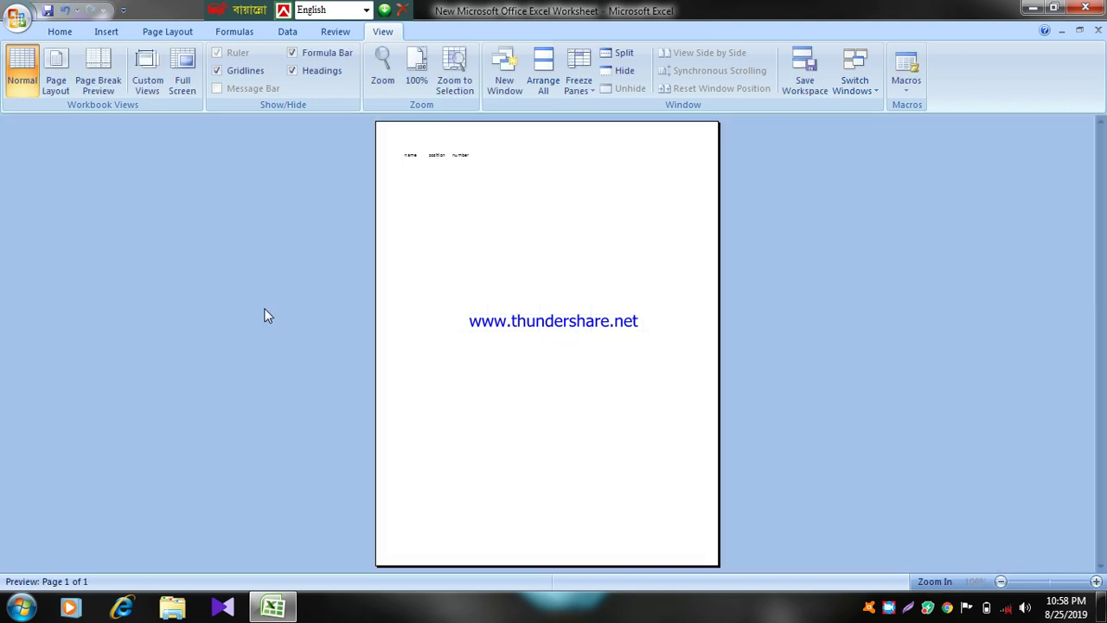
left_click(239, 73)
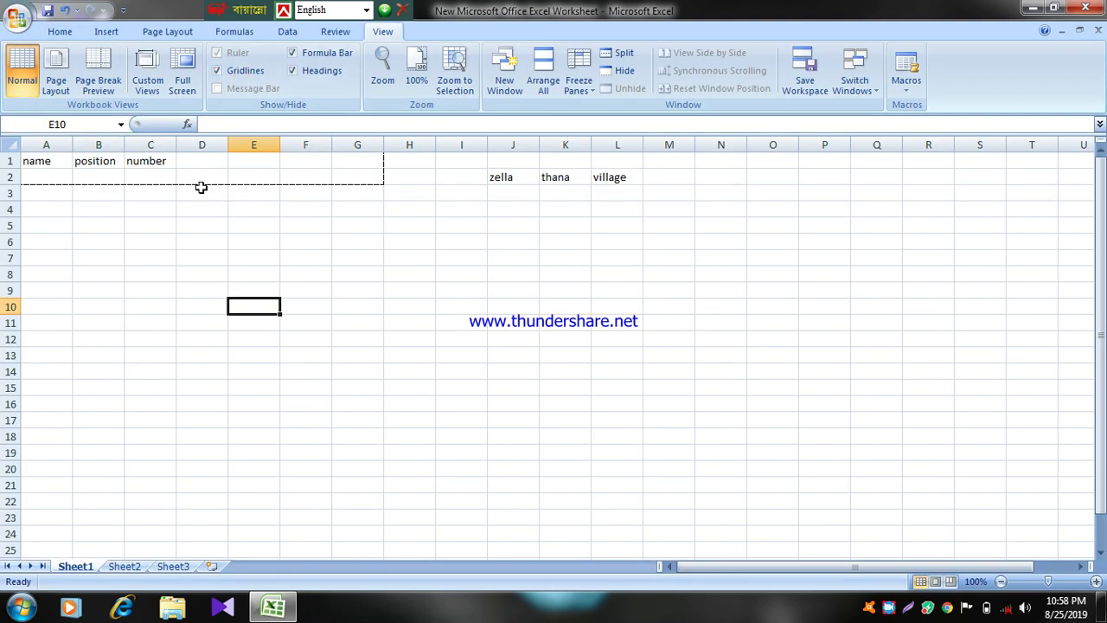
left_click(100, 77)
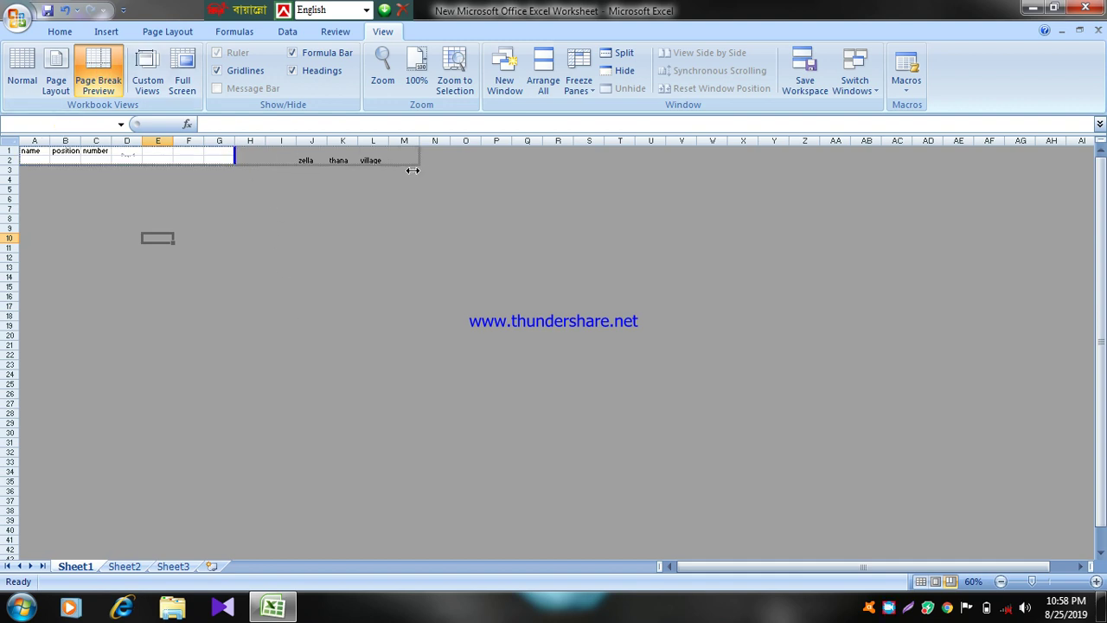
left_click_drag(236, 161, 420, 161)
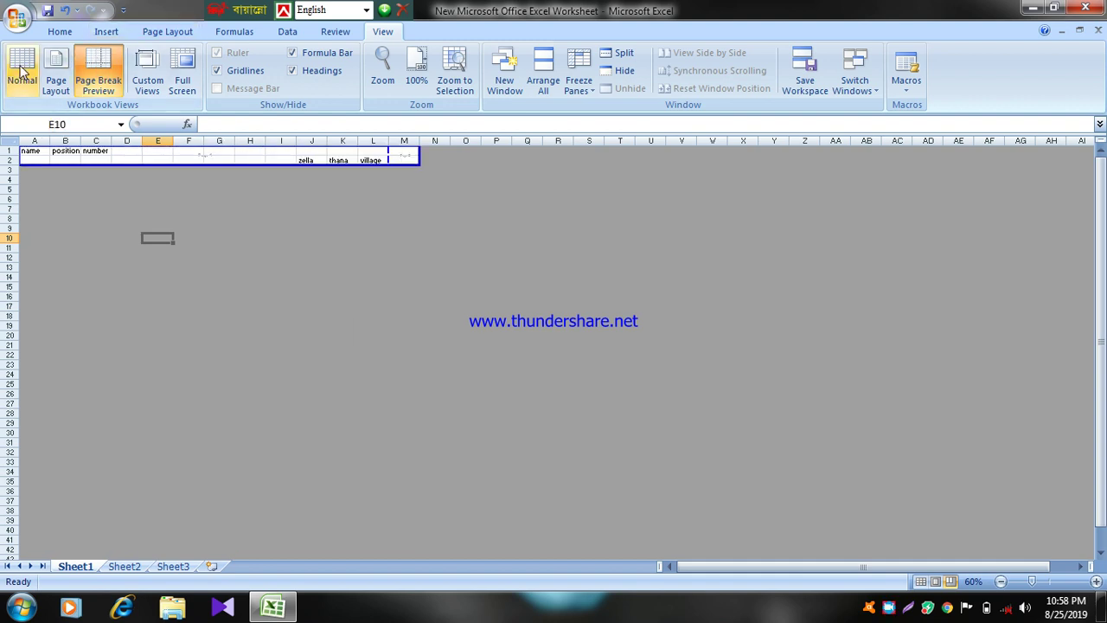
left_click(21, 74)
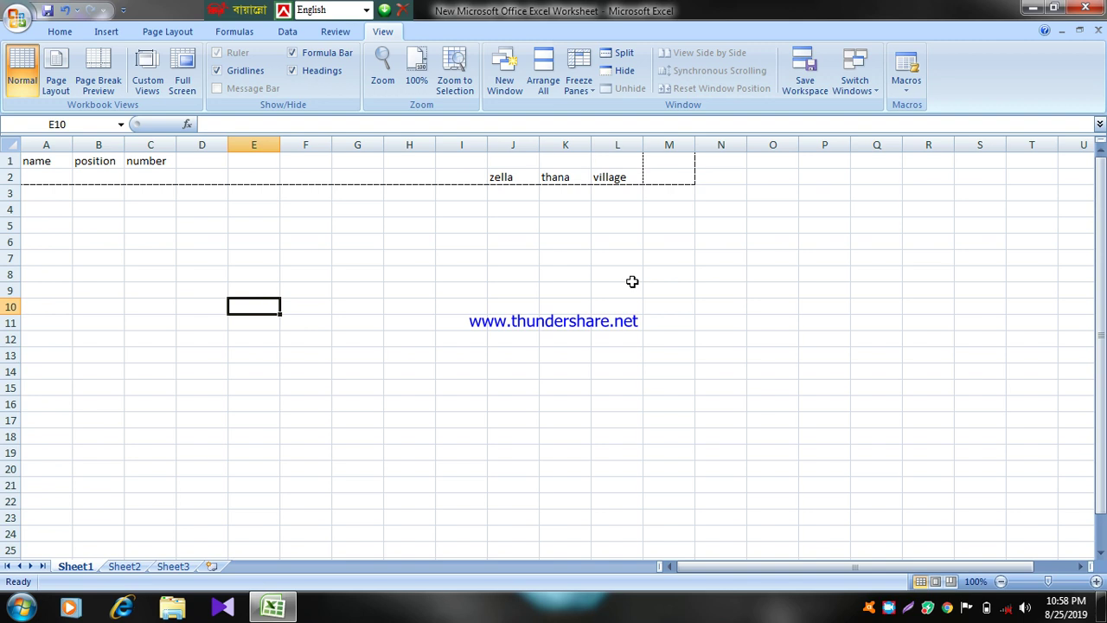
key("ctrl+F2")
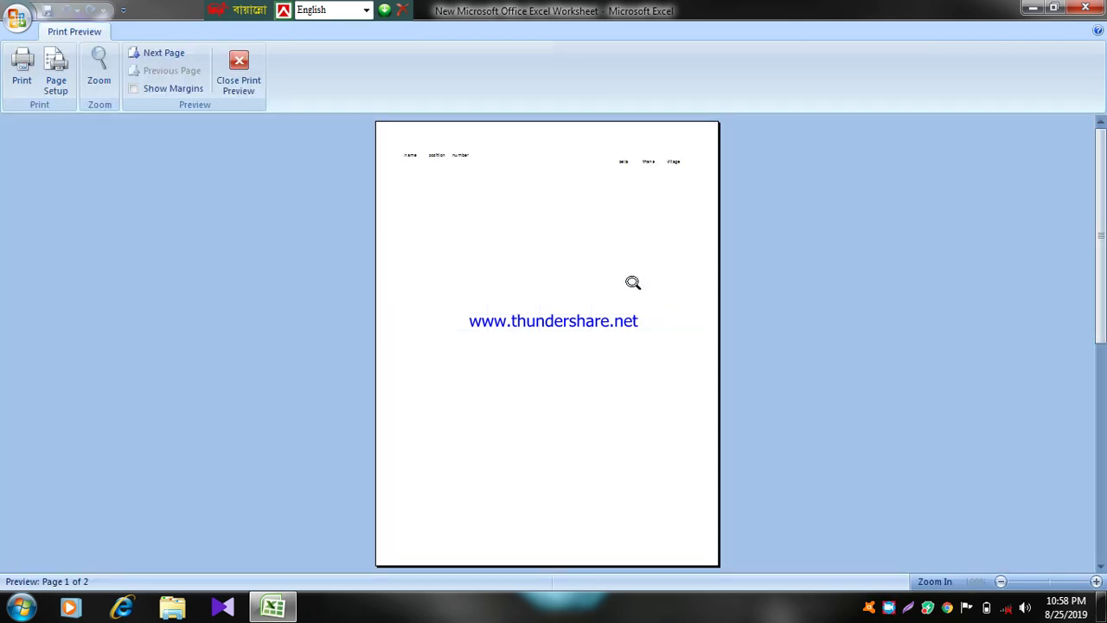
left_click(232, 77)
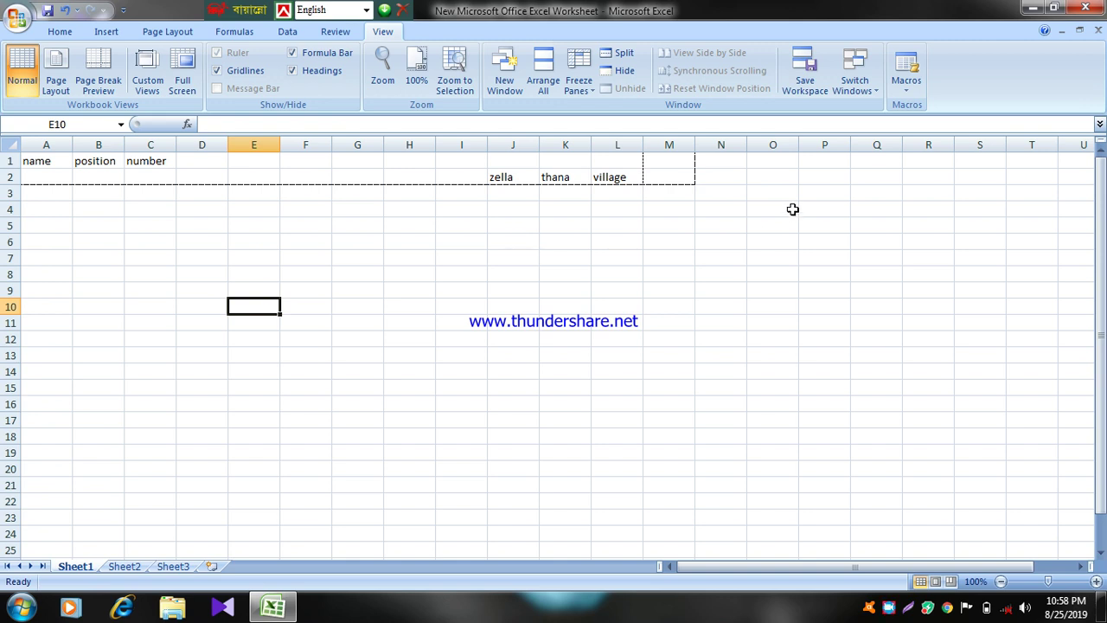
right_click(888, 607)
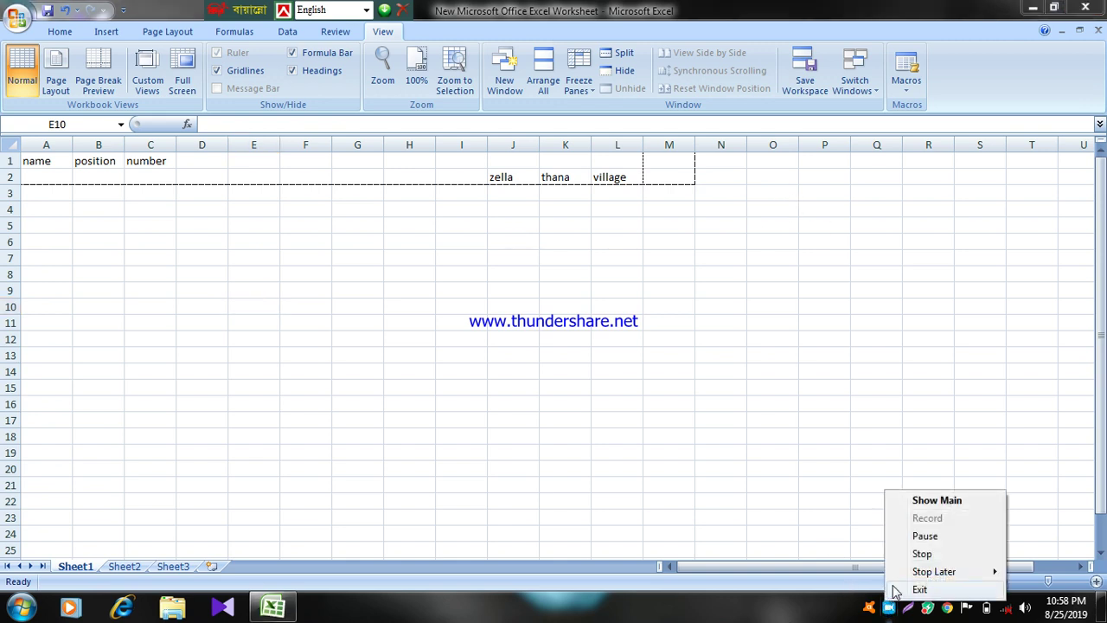
left_click(761, 454)
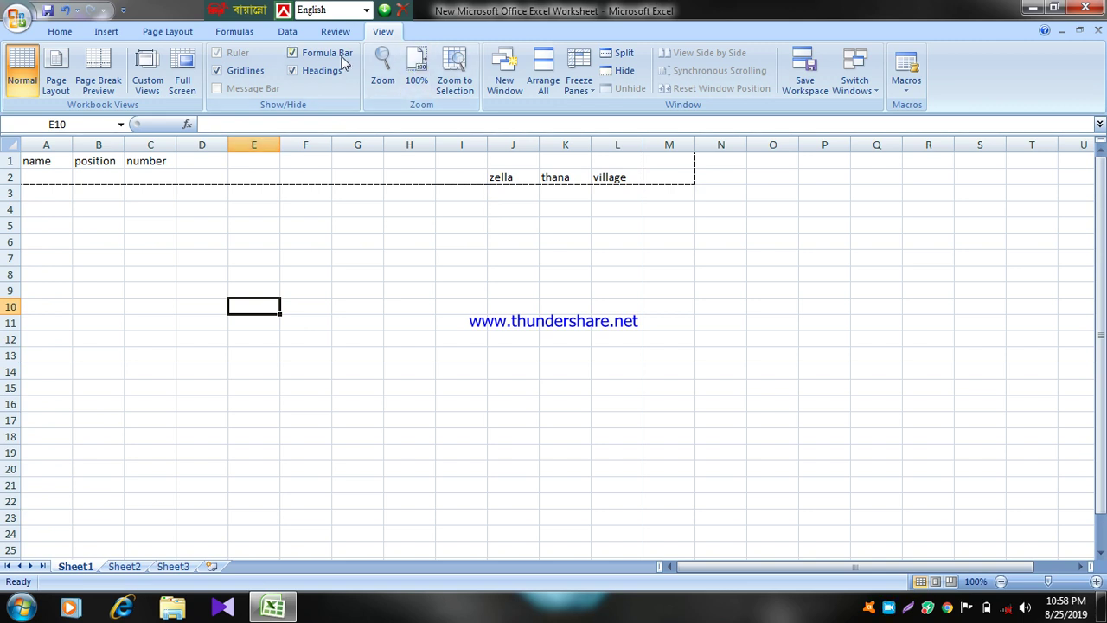
left_click(294, 53)
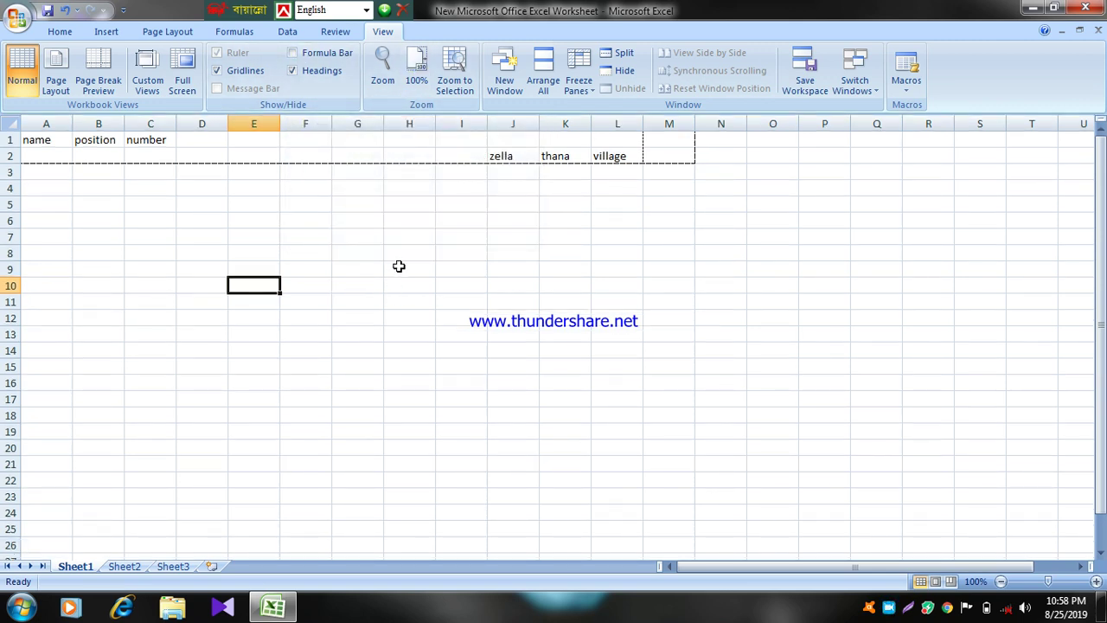
left_click(292, 53)
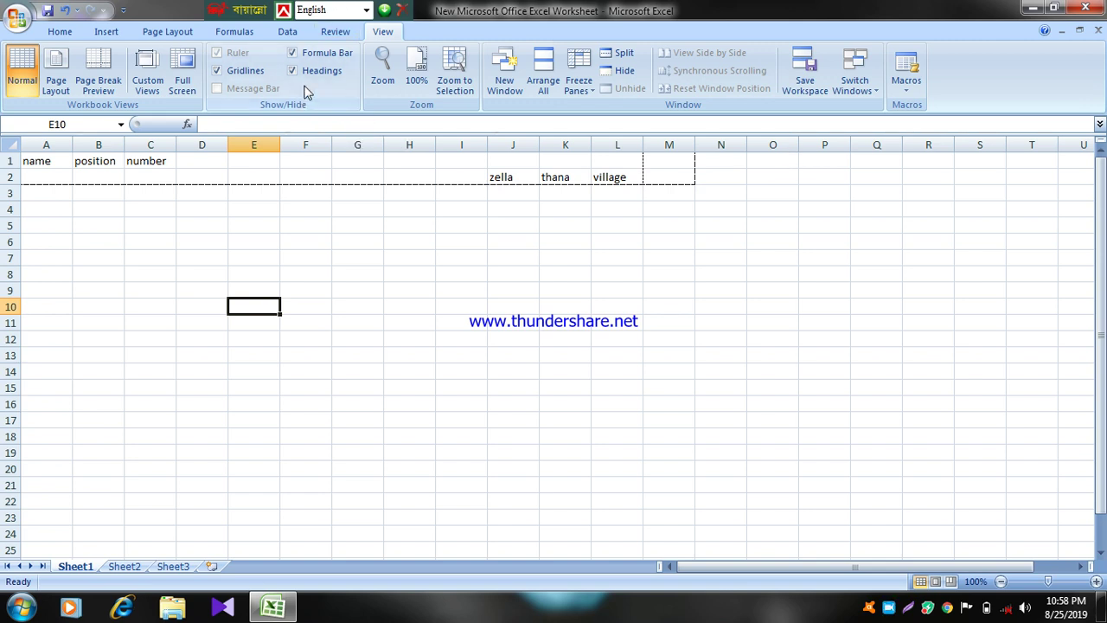
left_click(316, 56)
left_click(316, 55)
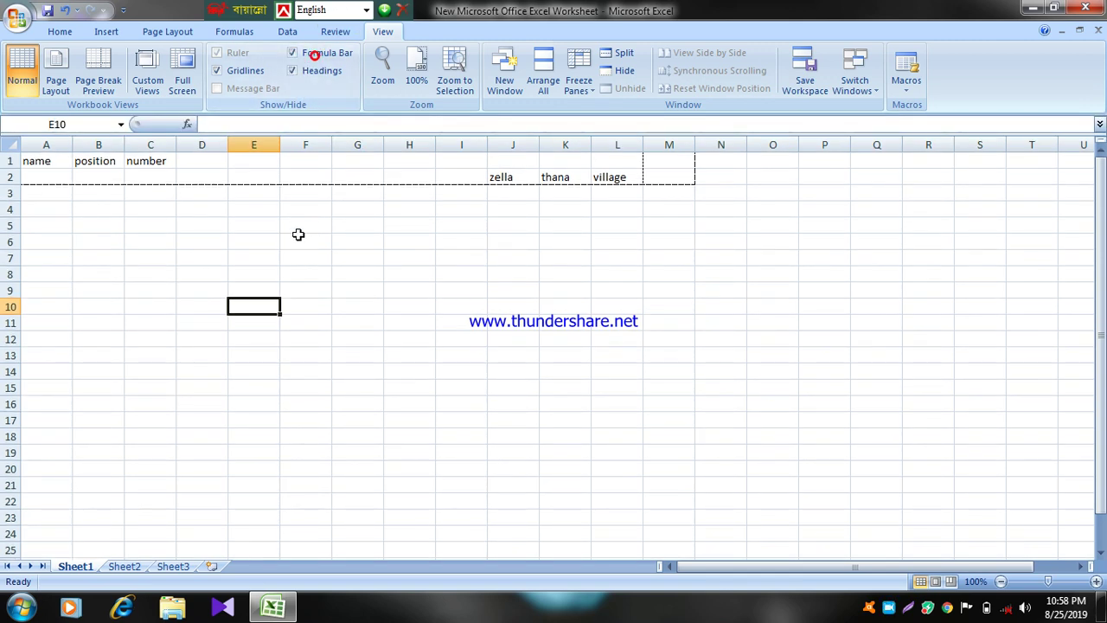